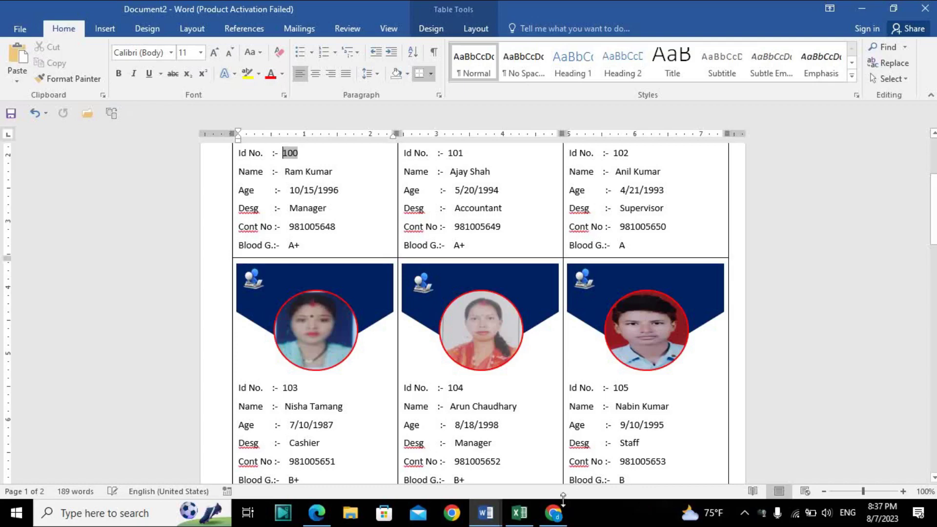
Switch from the ID card document to Document4, the finished ruled notebook page.
click(485, 512)
click(661, 455)
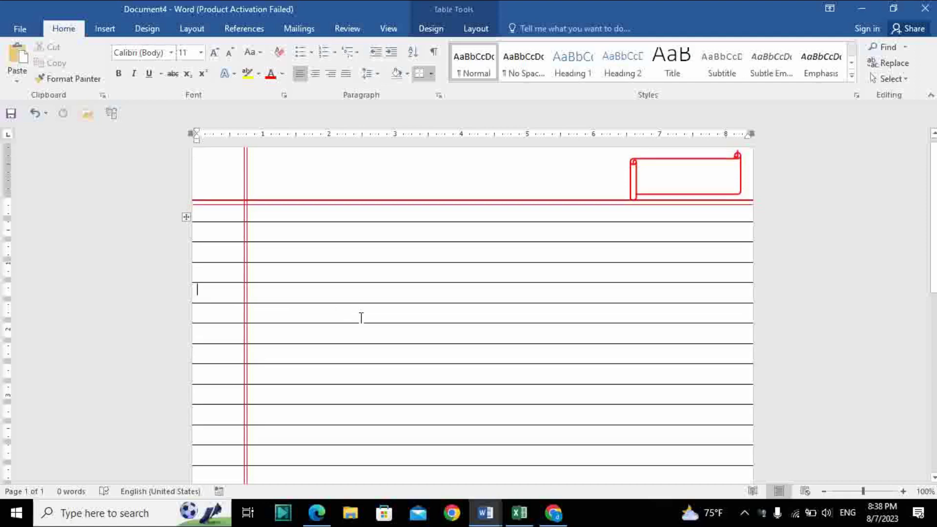
Look over the finished notebook page's ruled table in Document4.
scroll(341, 317, down, 3)
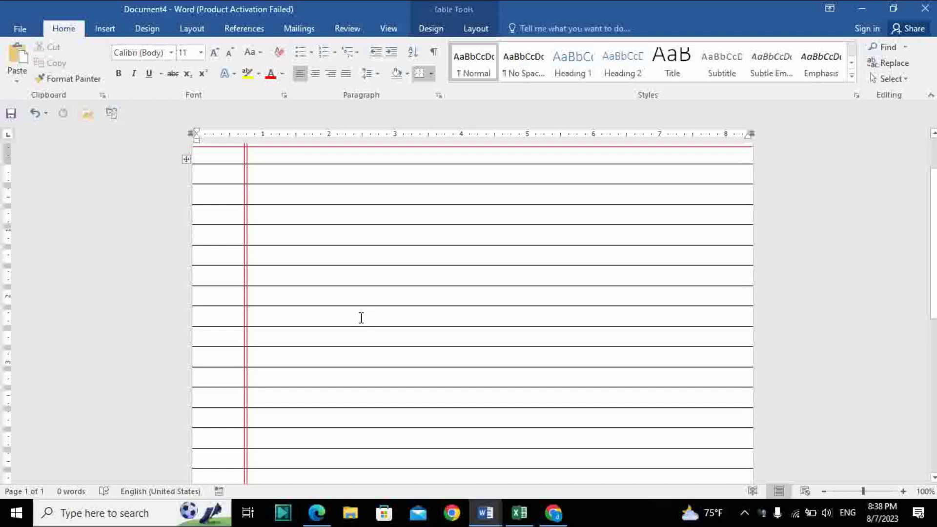
scroll(361, 318, down, 2)
scroll(361, 318, down, 2)
scroll(361, 318, down, 2)
scroll(361, 318, down, 1)
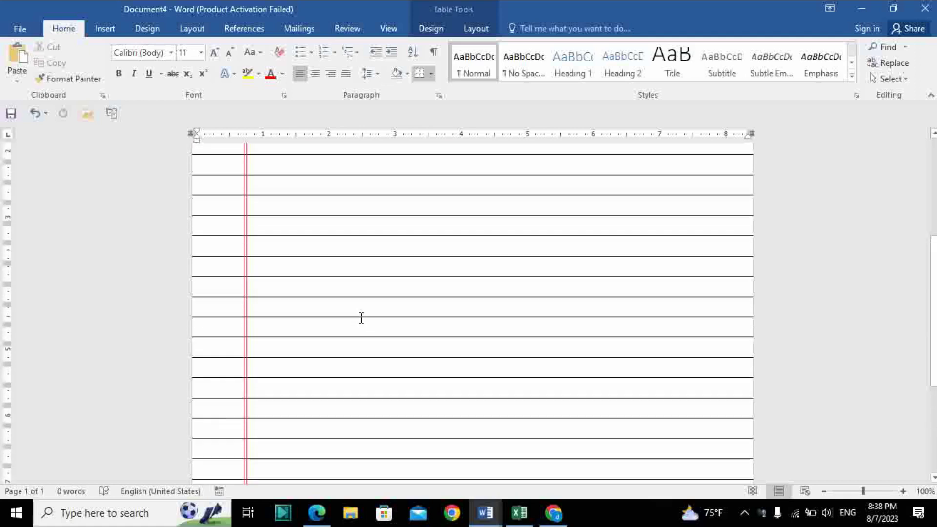
scroll(361, 317, up, 7)
scroll(360, 318, up, 3)
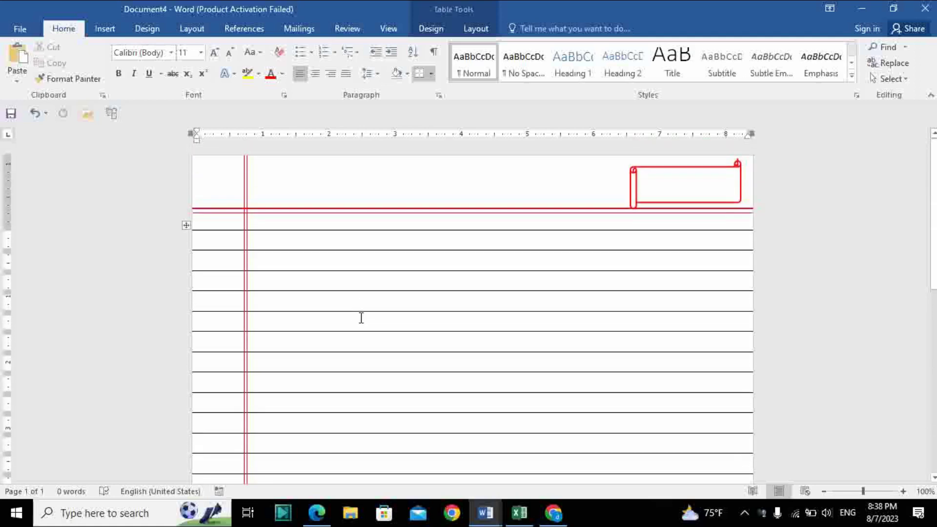
click(336, 298)
Create a new blank document.
click(20, 30)
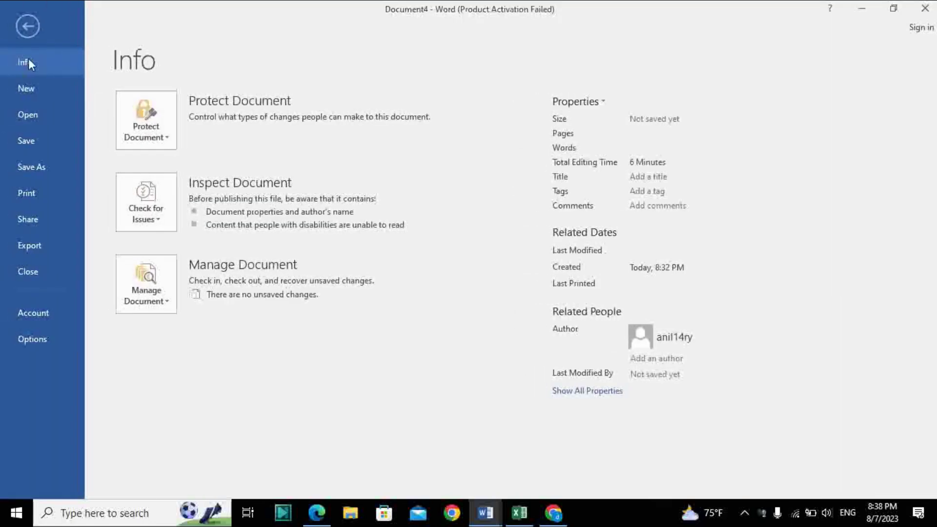
click(41, 90)
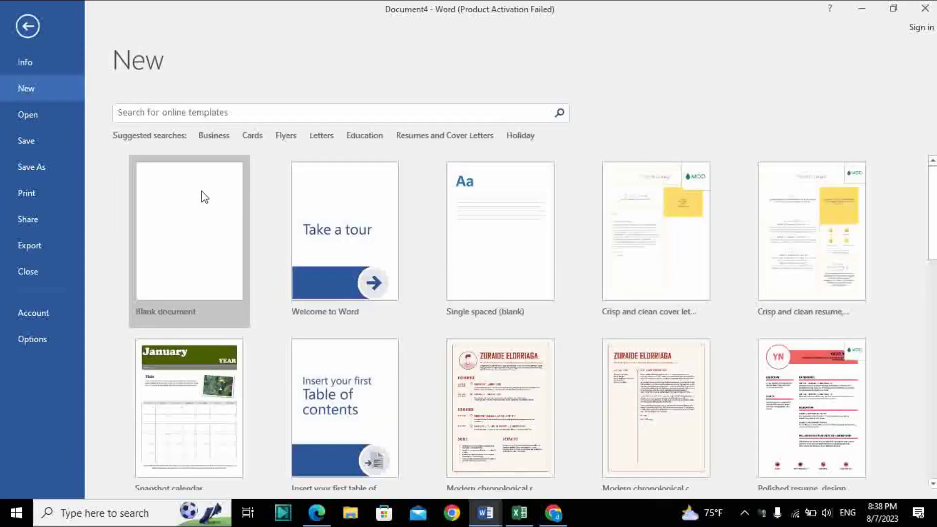
click(198, 201)
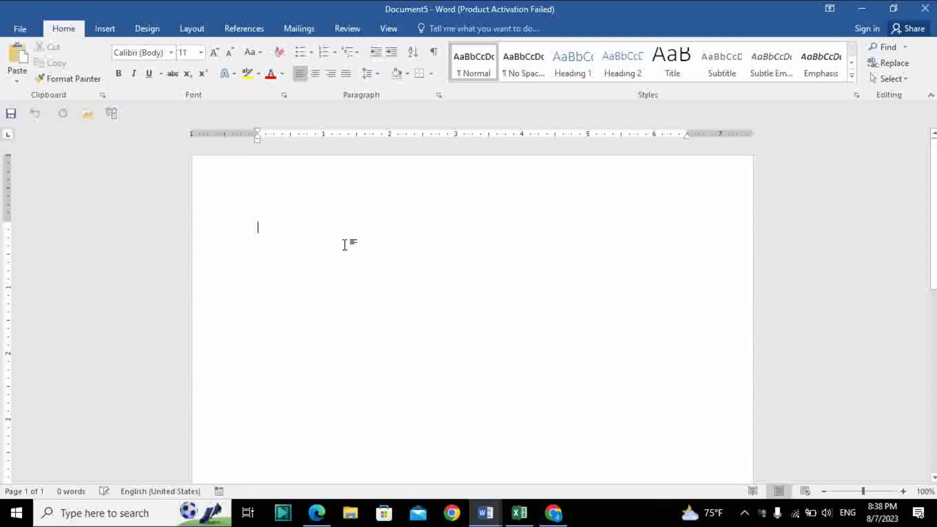
Set the paper size to A4.
click(193, 30)
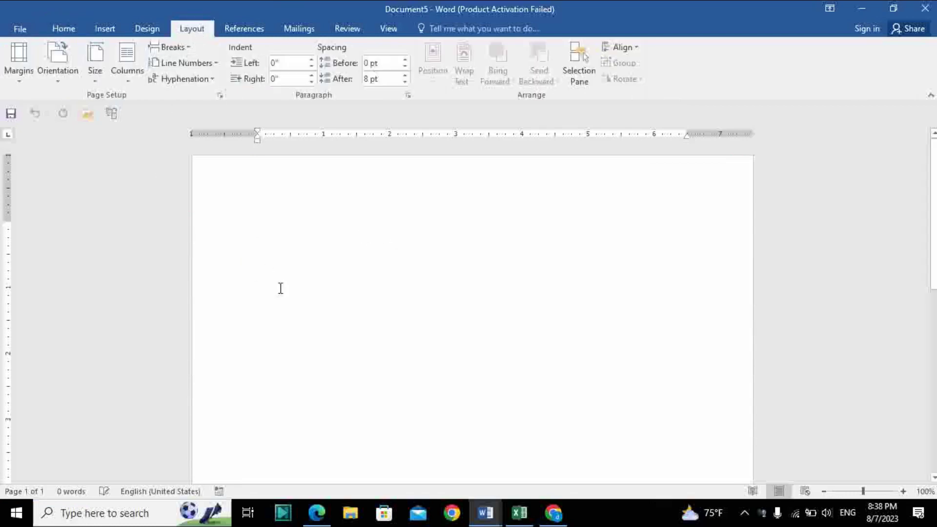
click(99, 77)
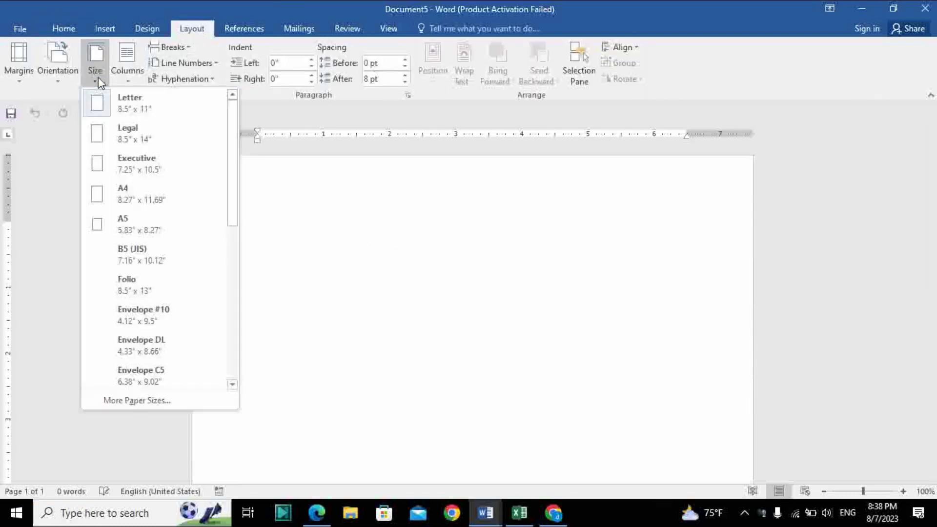
click(140, 196)
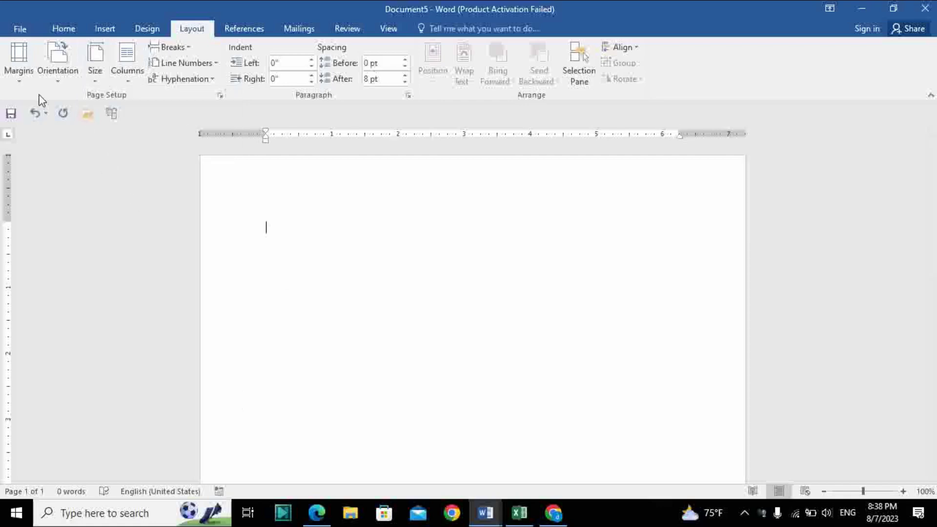
Set the page margins to 0 and keep them despite the printable-area warning.
click(18, 61)
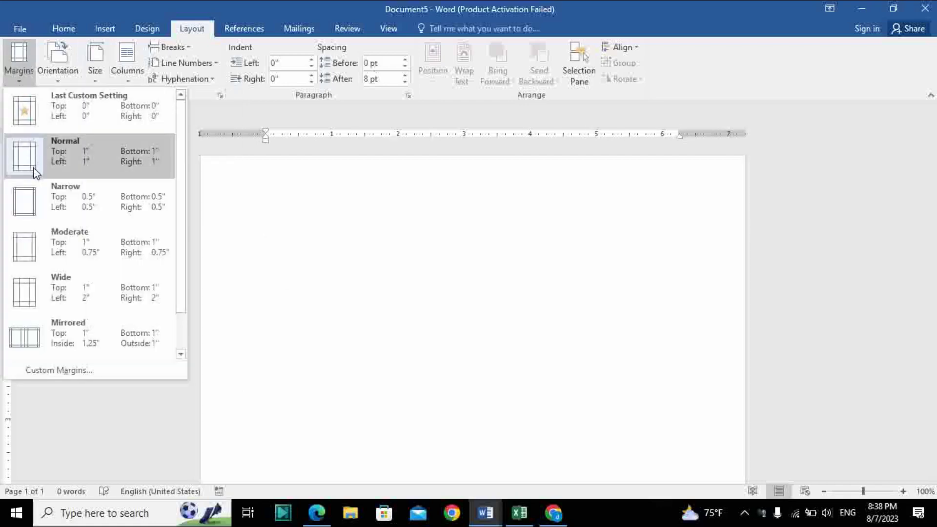
click(71, 371)
text(0)
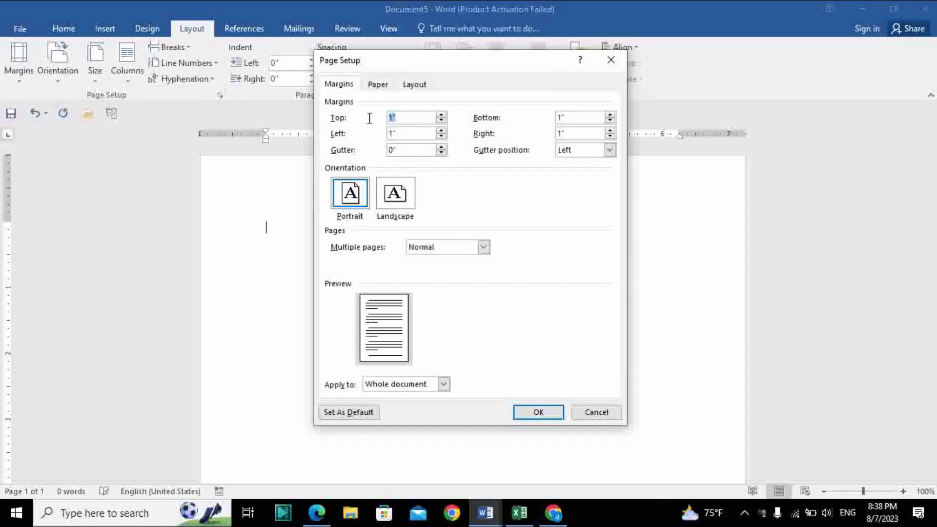
double_click(566, 117)
text(0)
double_click(588, 137)
text(0)
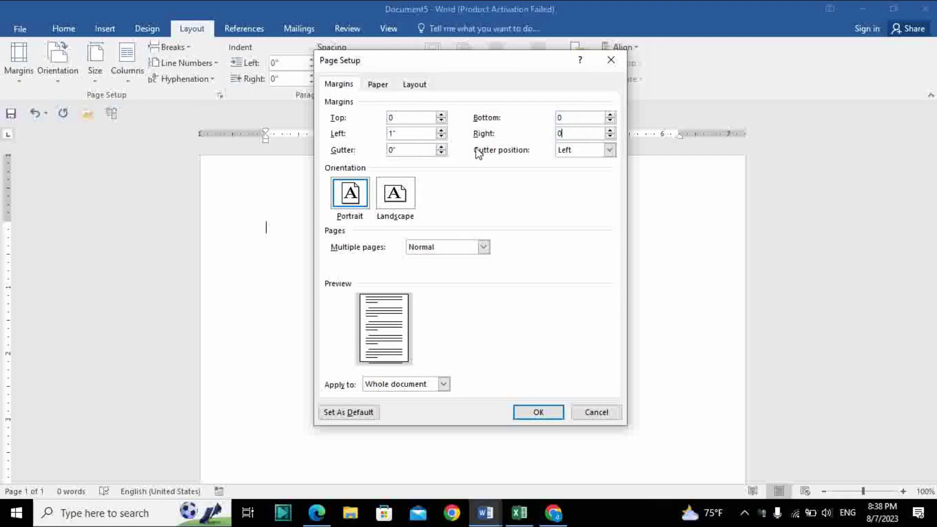
double_click(422, 132)
text(0)
click(553, 409)
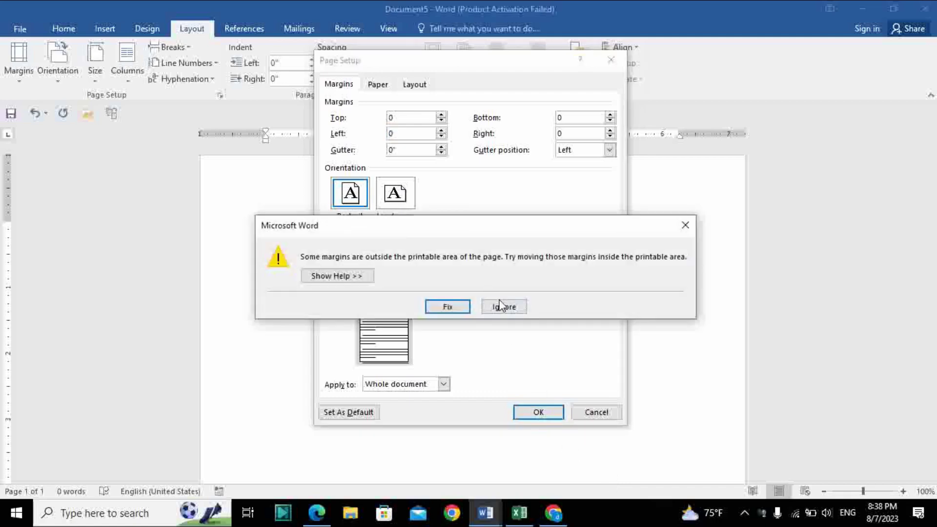
click(503, 307)
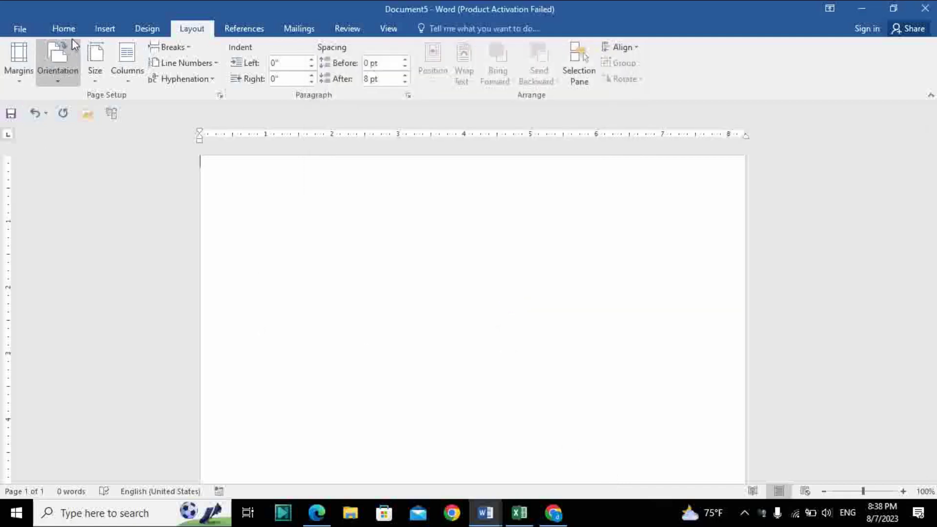
Insert a one-column, eight-row table.
click(104, 31)
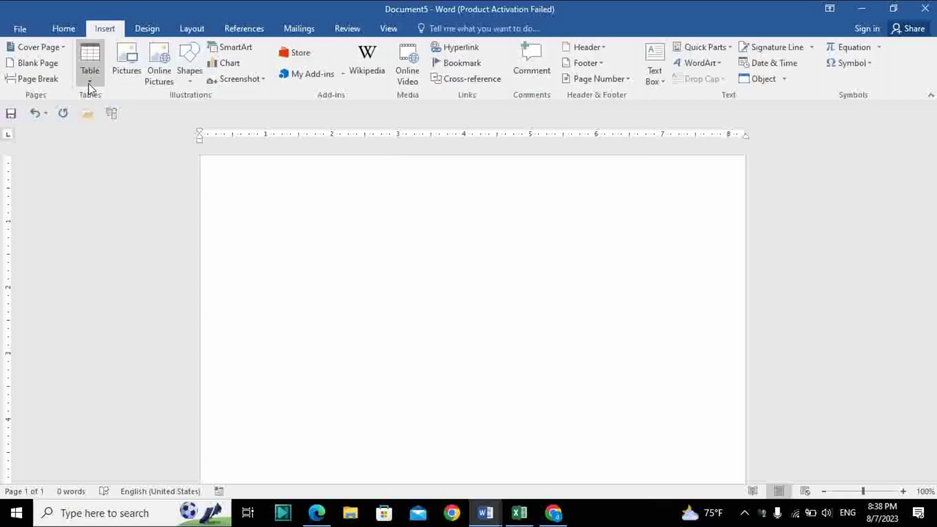
click(89, 83)
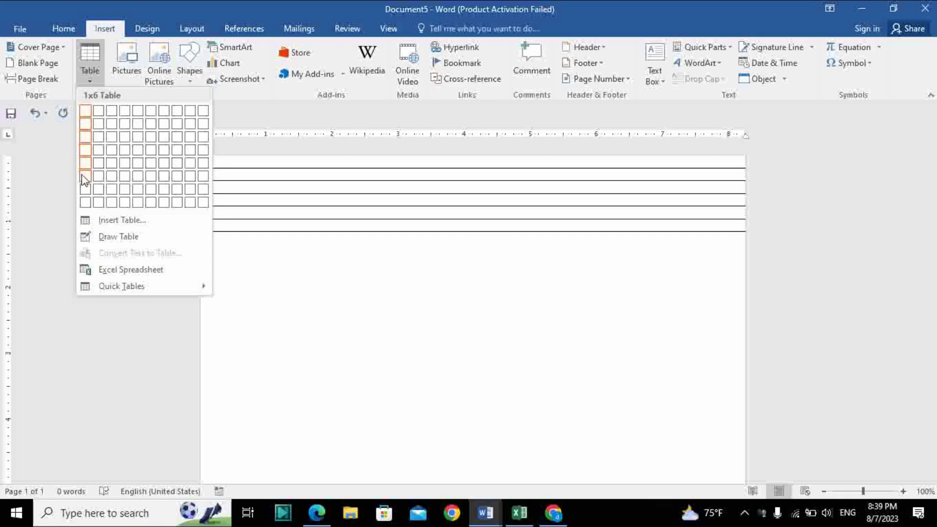
click(85, 204)
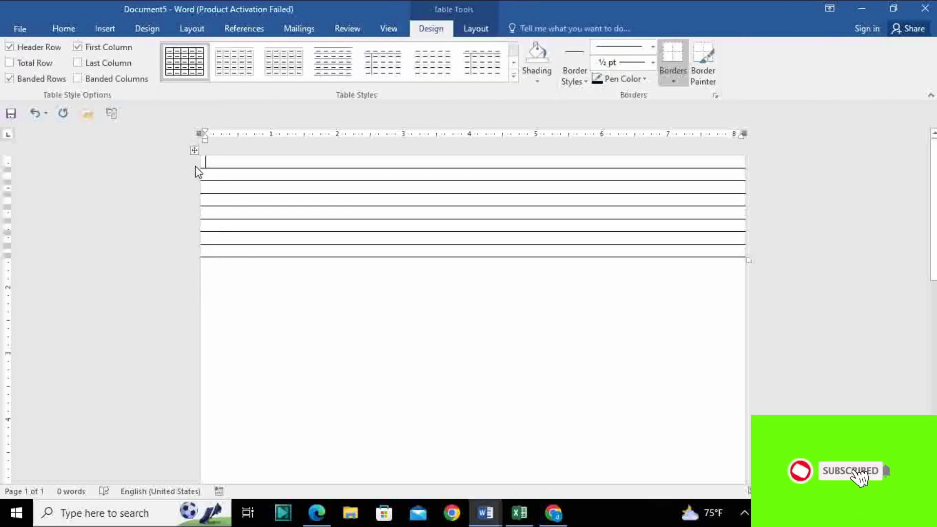
Move the table down the page to leave space above it.
drag(194, 150, 192, 215)
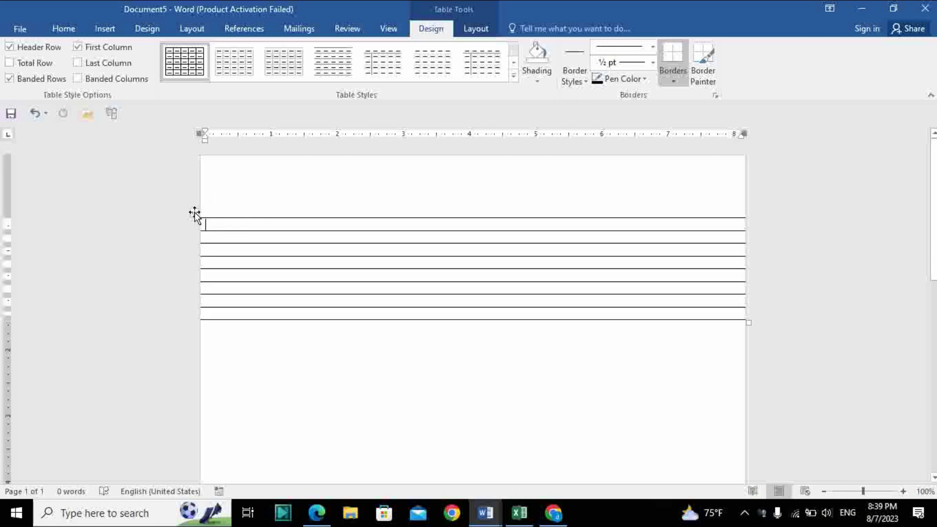
mouse_move(194, 213)
mouse_down()
mouse_move(248, 191)
mouse_move(234, 215)
mouse_up()
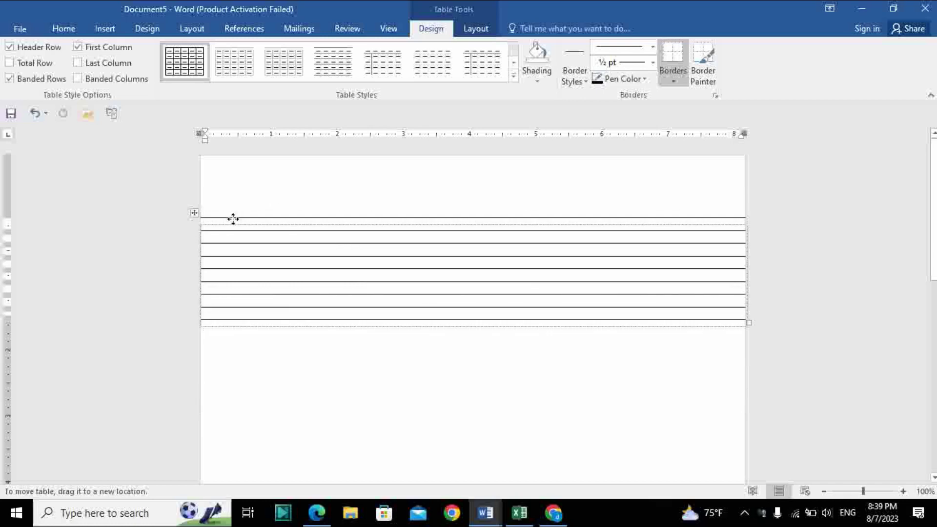
drag(234, 216, 234, 225)
click(240, 237)
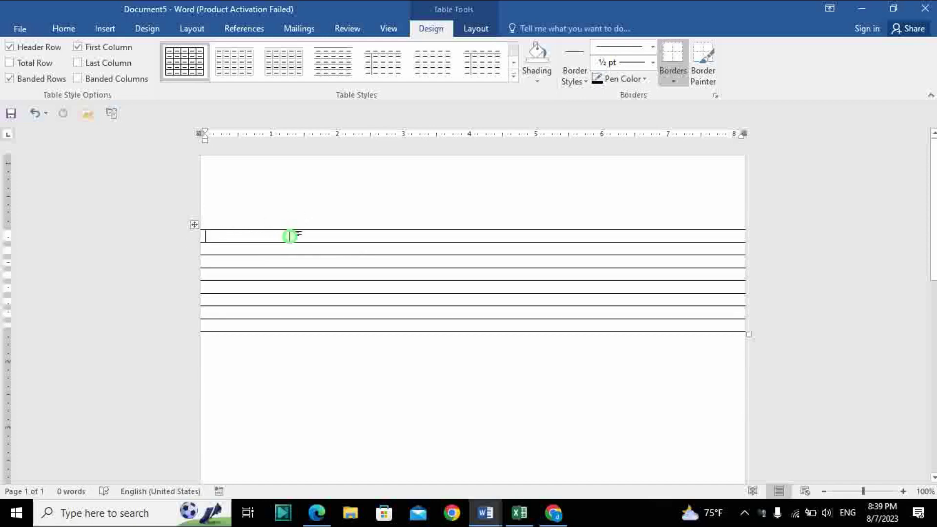
Make every table row 0.3" tall.
click(196, 224)
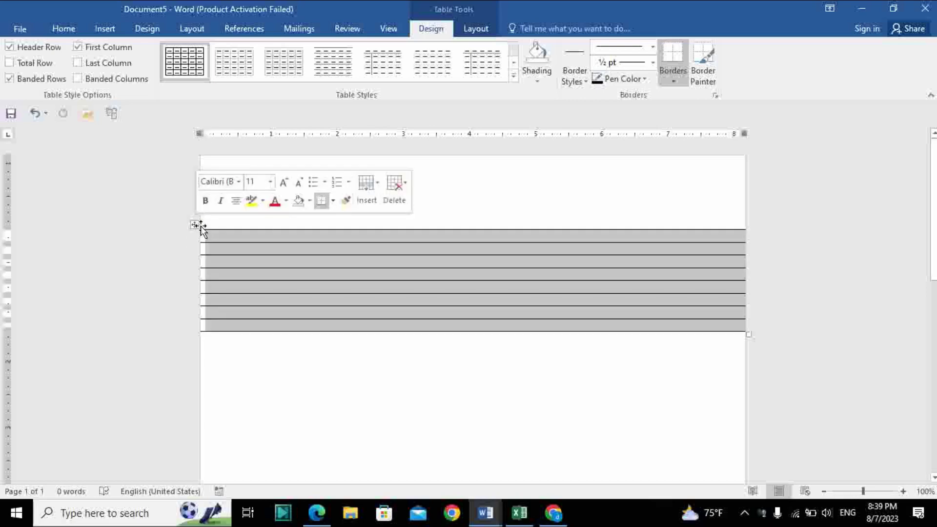
click(480, 31)
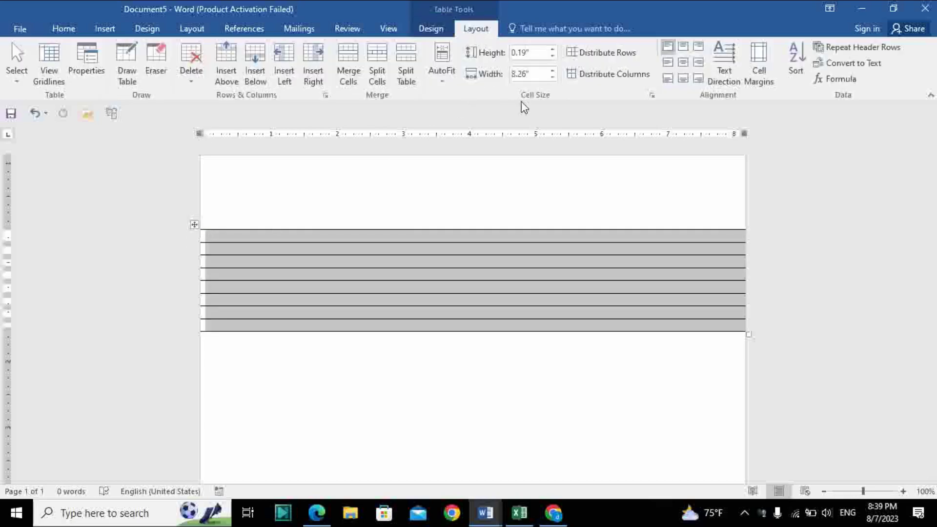
click(553, 49)
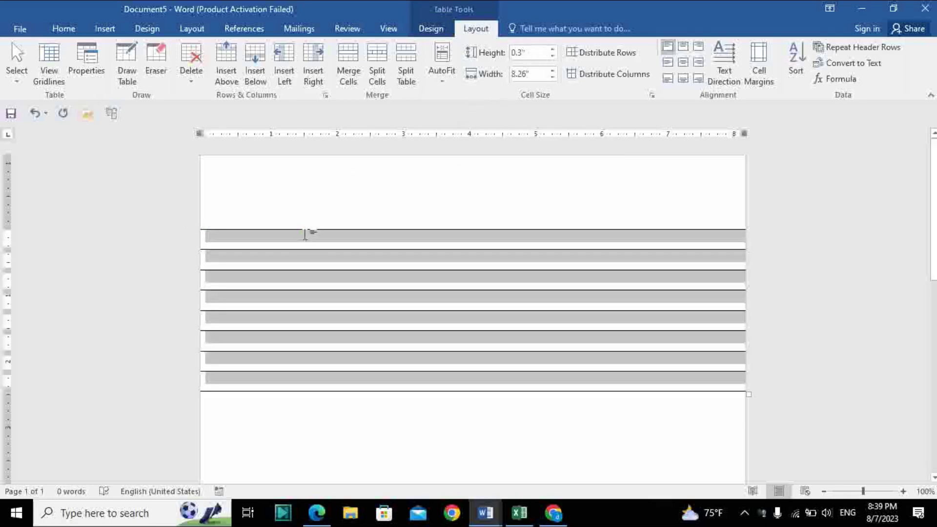
click(308, 236)
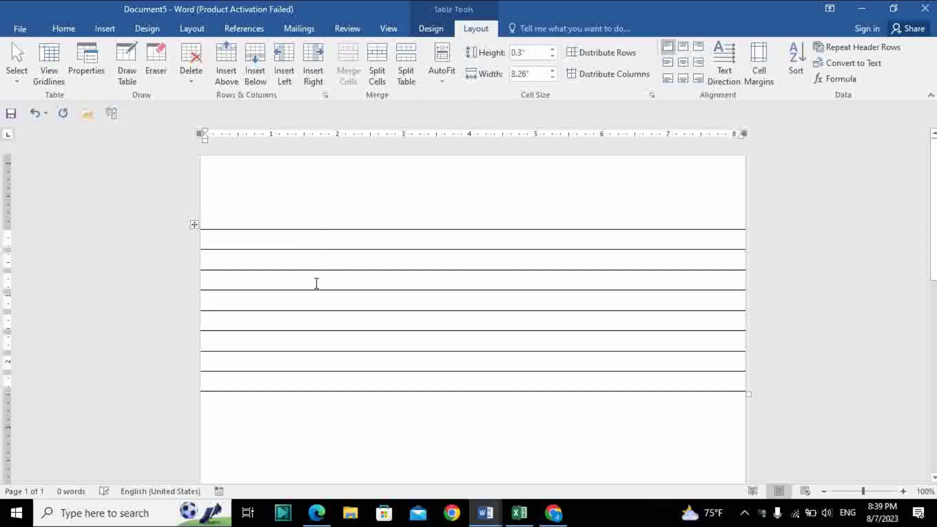
Add more rows below the table's last row to extend the ruled lines.
click(327, 379)
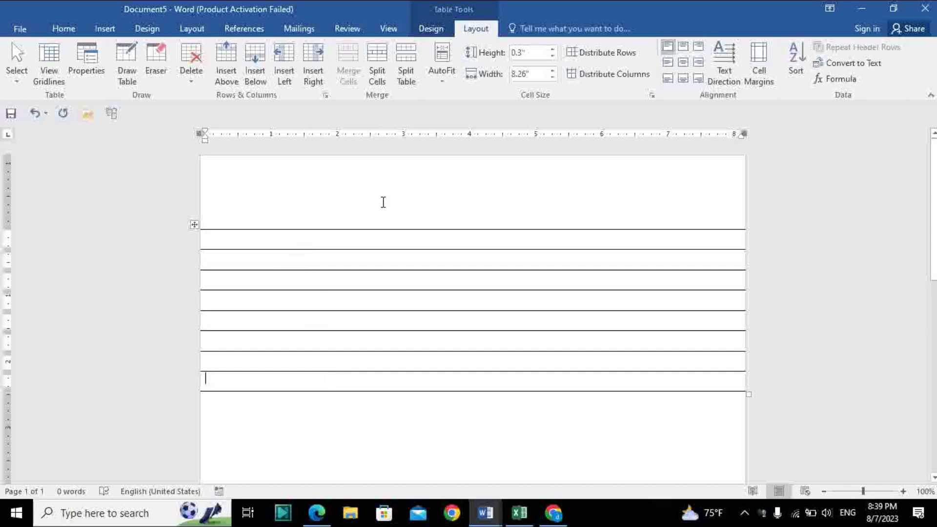
click(431, 28)
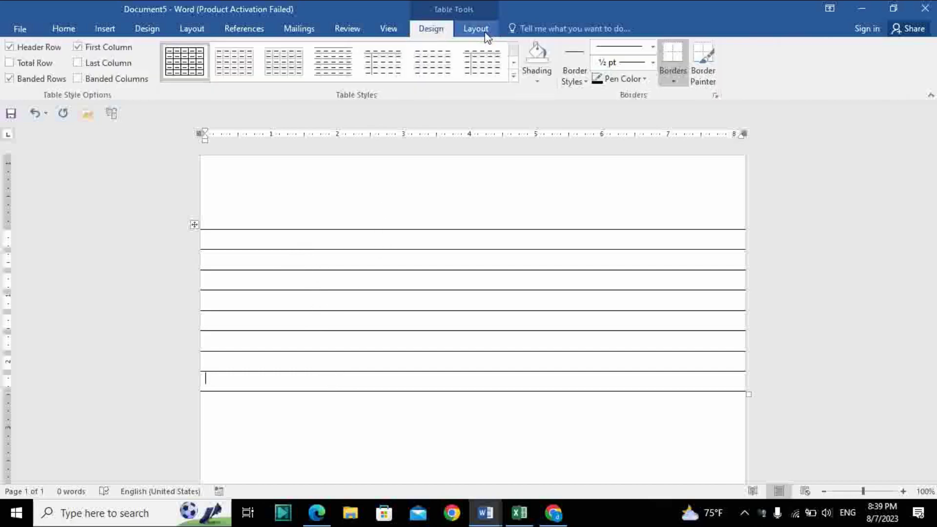
click(485, 34)
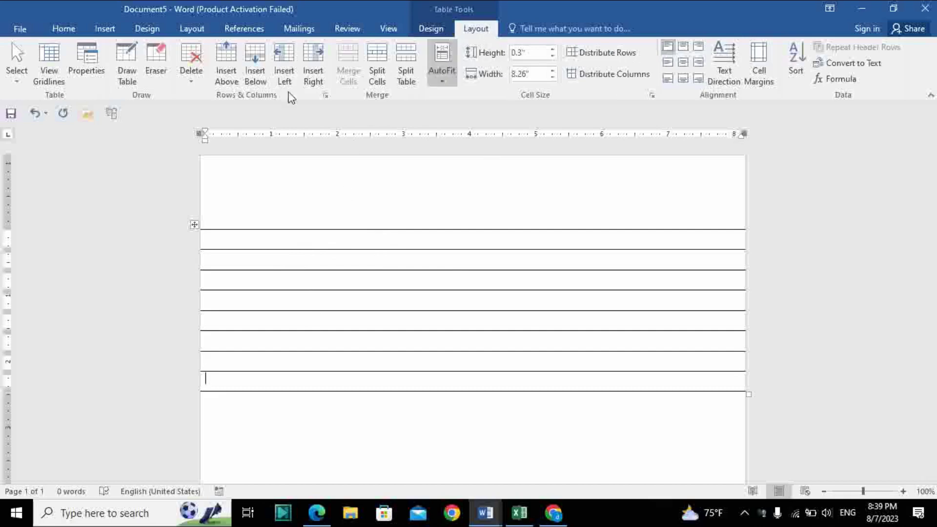
click(265, 70)
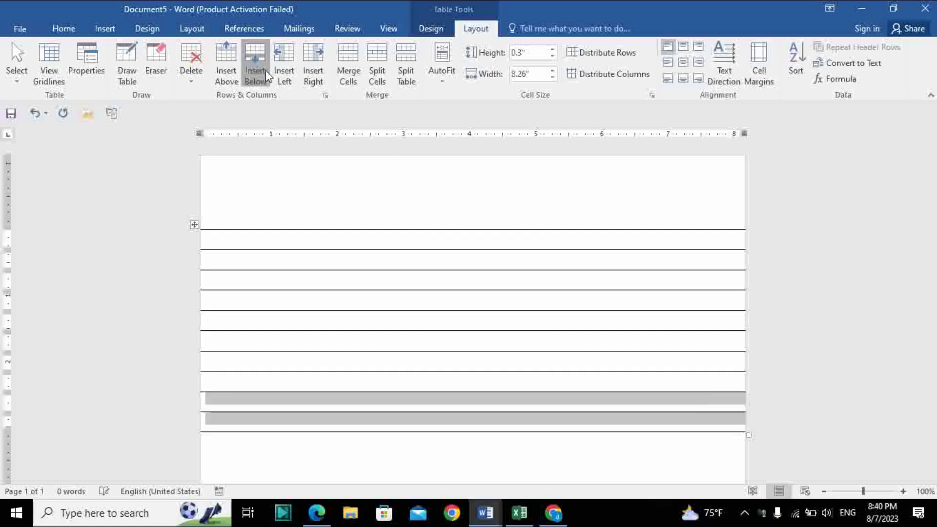
click(265, 70)
click(397, 389)
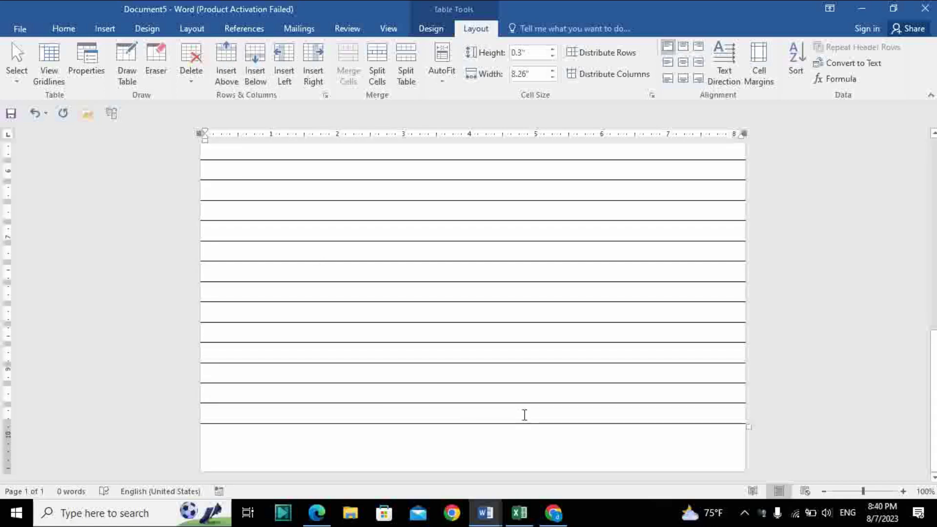
scroll(467, 388, up, 5)
scroll(467, 388, up, 3)
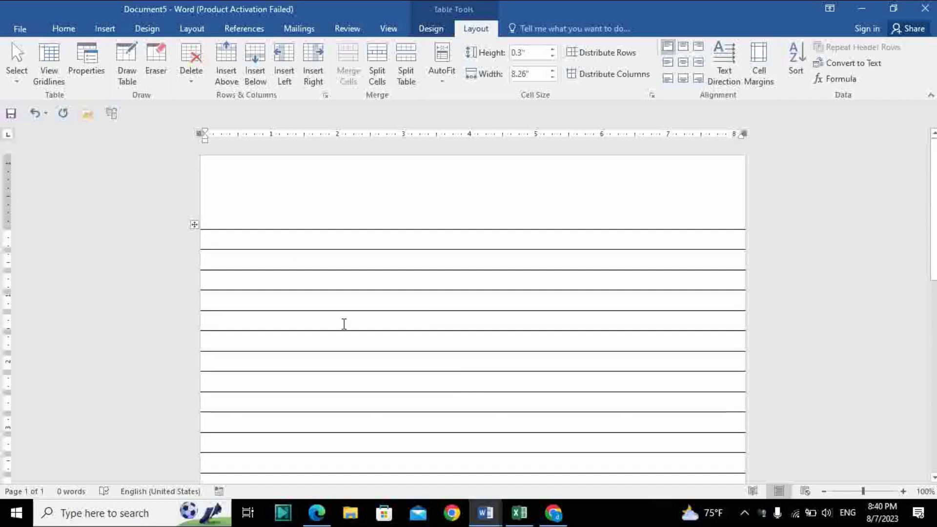
Draw a straight horizontal line across the full page width above the table.
click(105, 29)
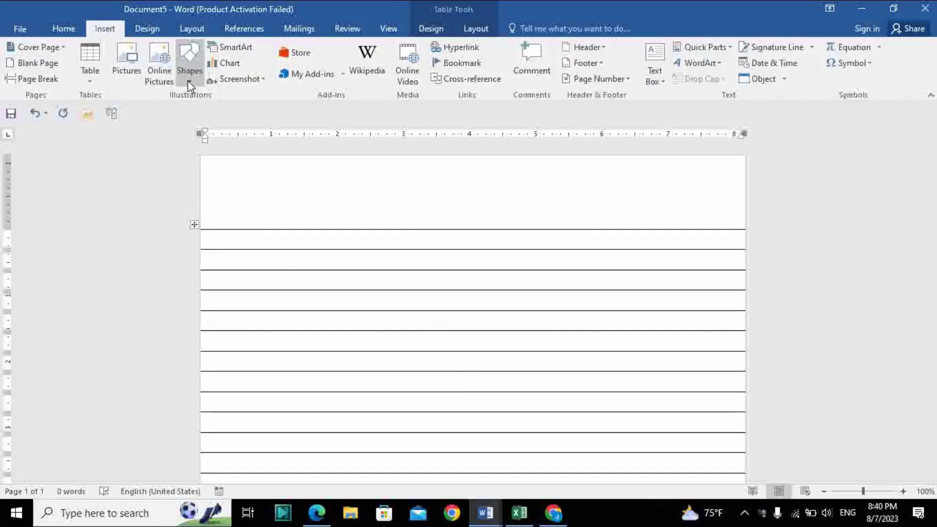
click(189, 66)
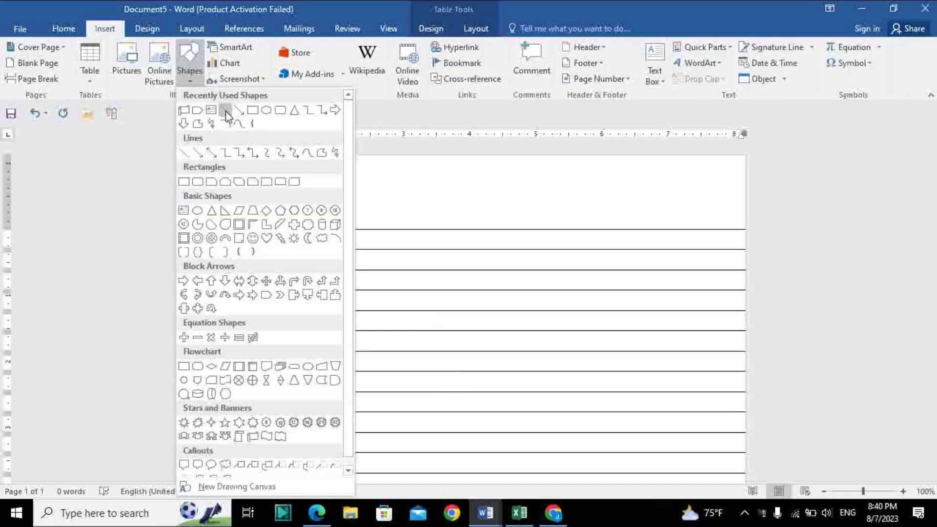
click(226, 112)
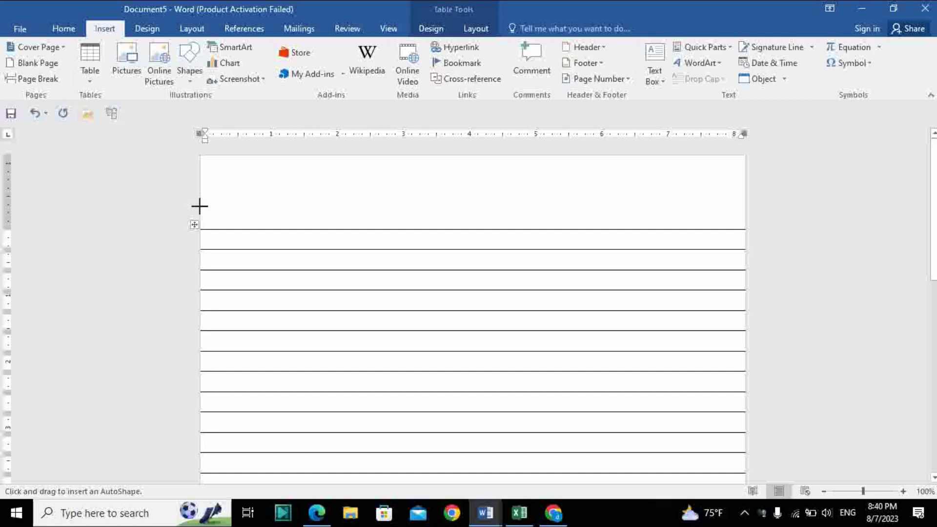
drag(200, 210, 752, 222)
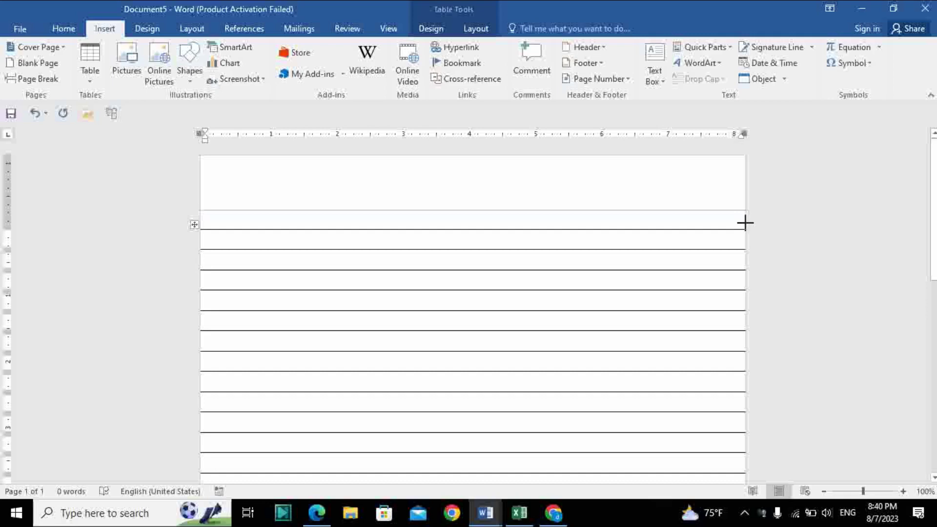
drag(745, 223, 745, 223)
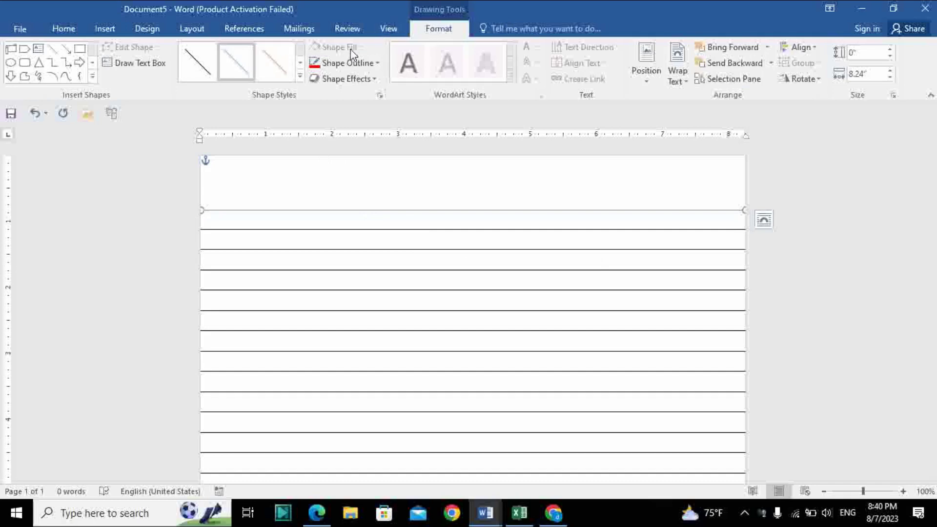
Make the line red with a 1 pt weight.
click(362, 63)
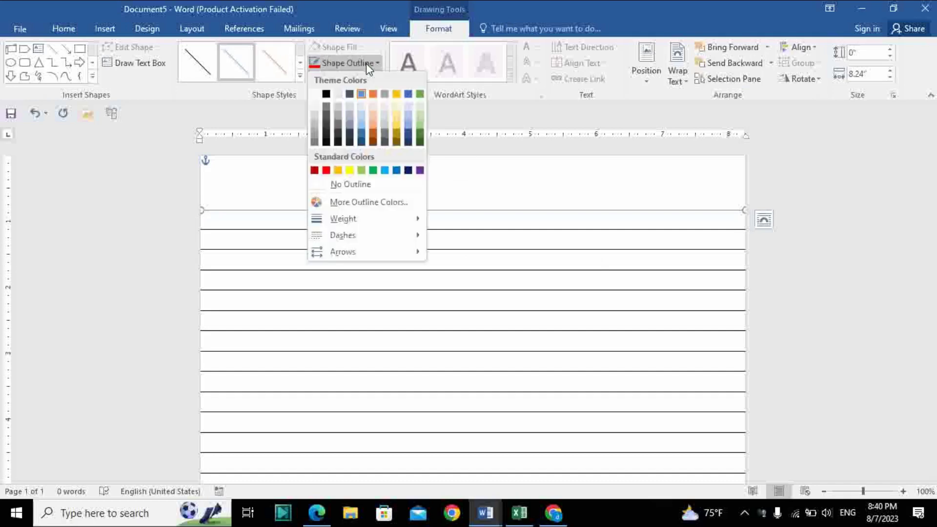
mouse_move(364, 218)
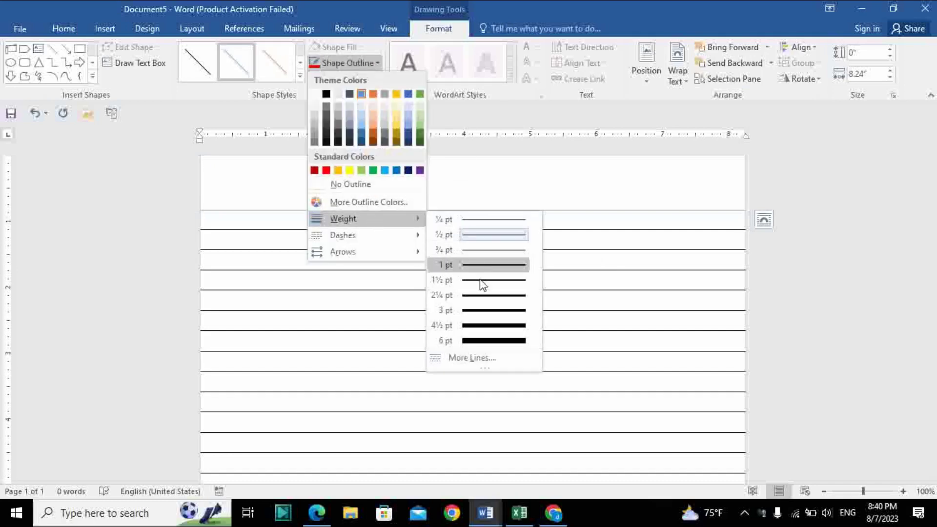
click(491, 267)
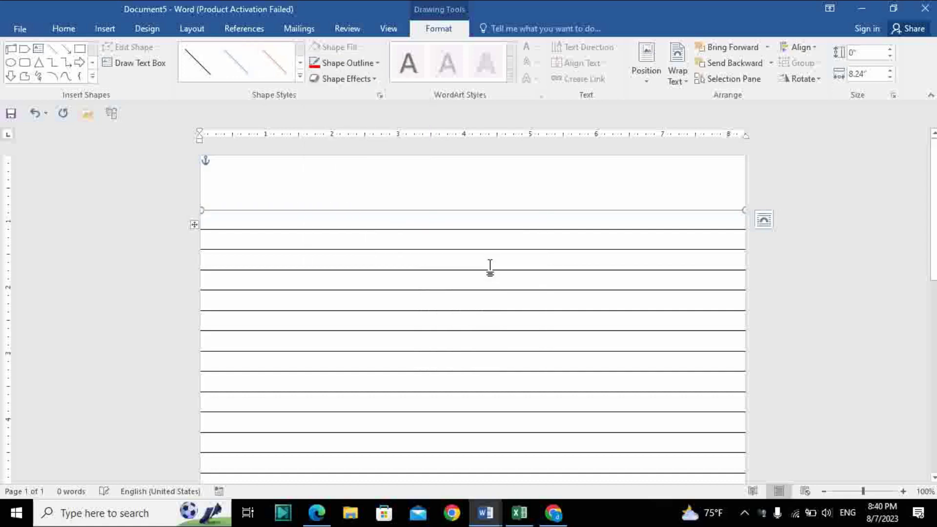
click(361, 63)
click(326, 170)
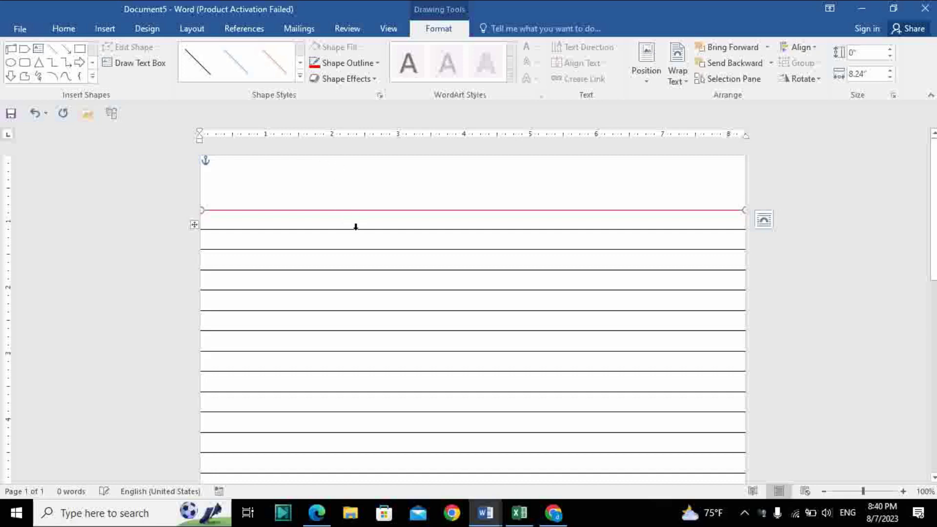
Paste a copy of the red line and nudge it up and left toward the page edge.
right_click(362, 211)
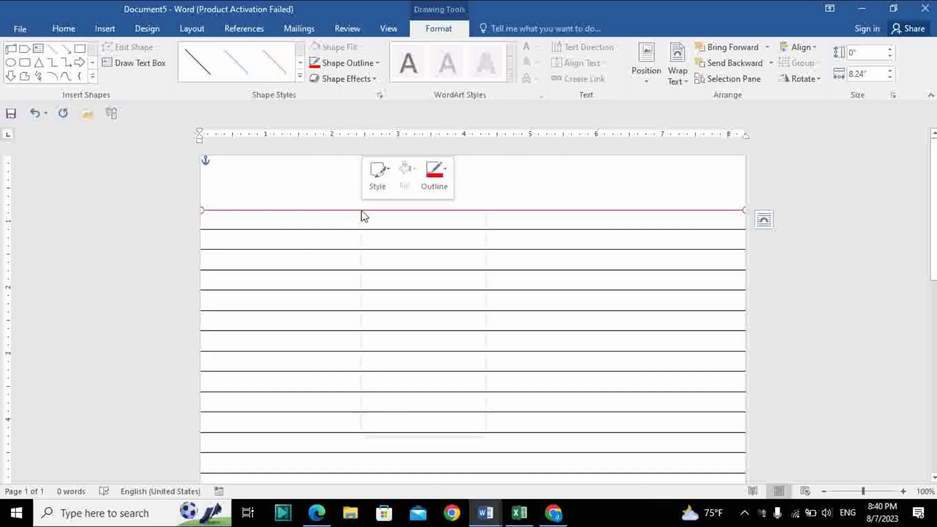
key(Escape)
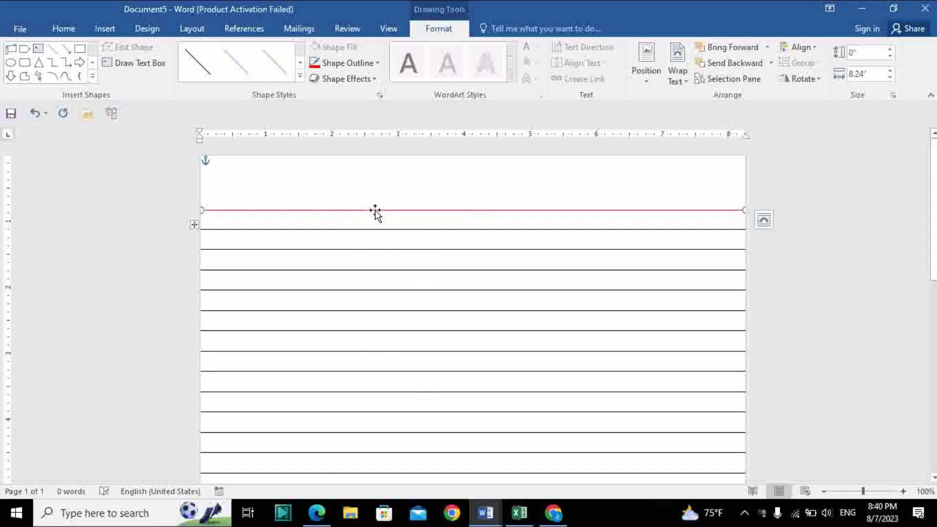
right_click(375, 212)
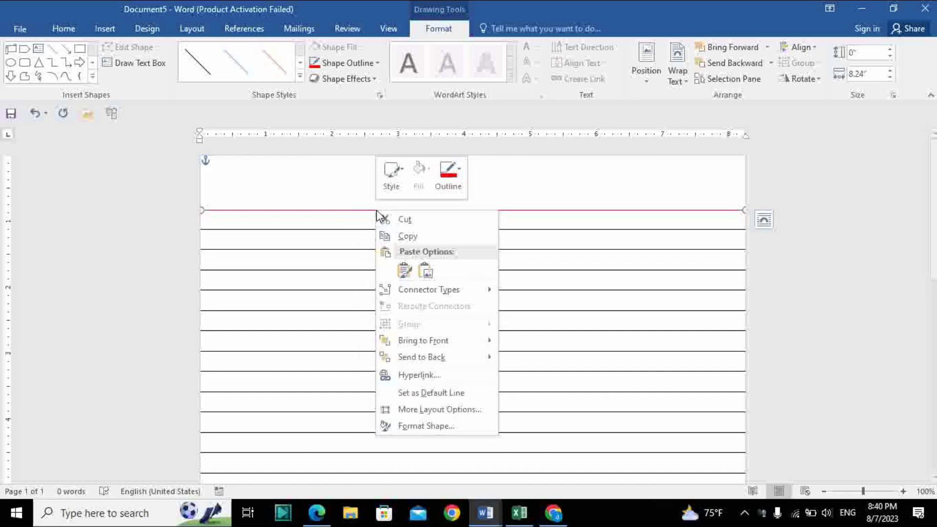
click(408, 276)
key(ctrl+v)
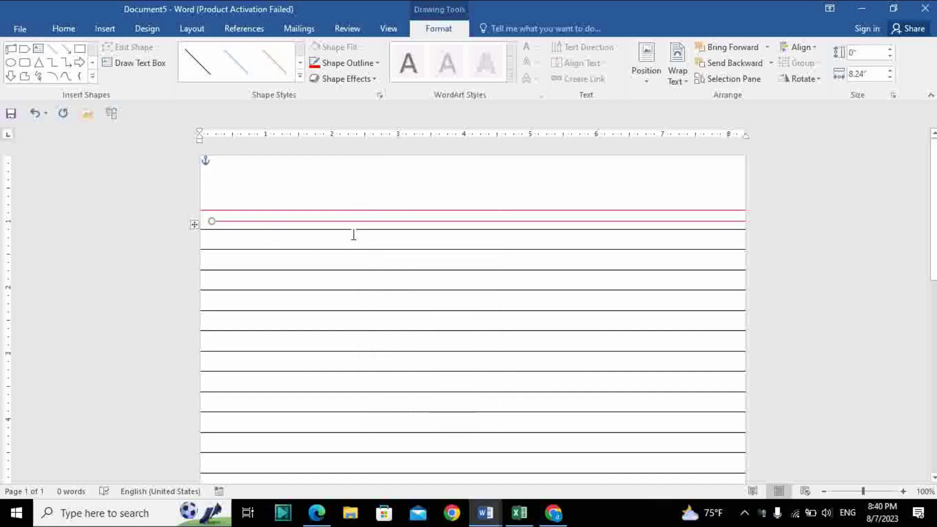
key(Up)
key(Up)
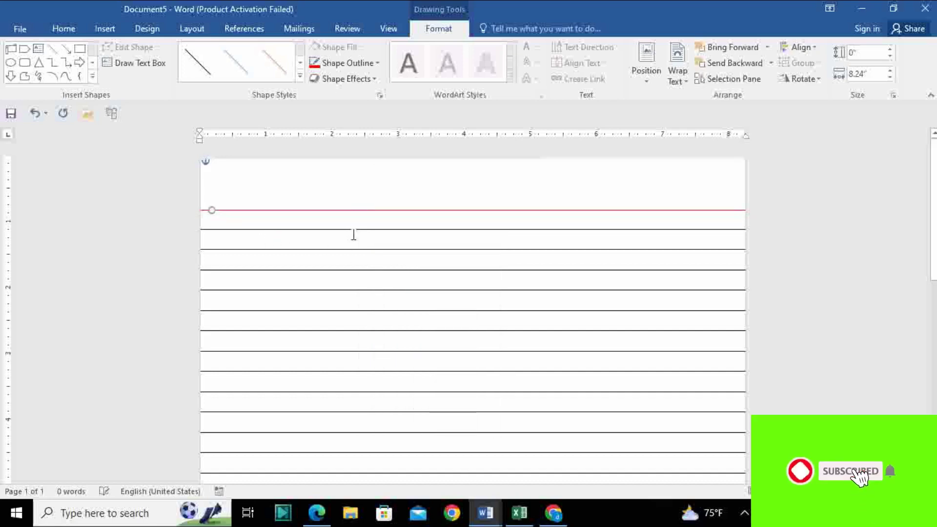
key(Up)
key(Left)
key(Left)
key(Left)
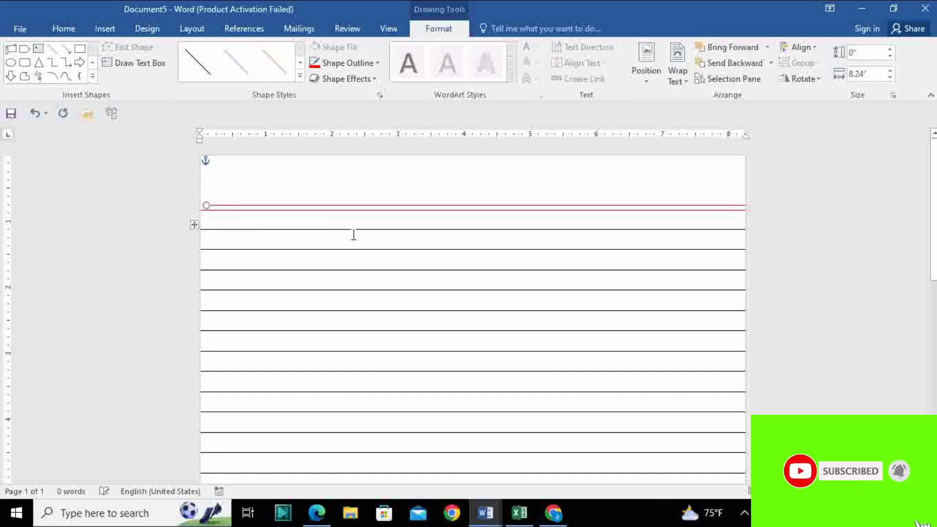
key(Left)
key(Left)
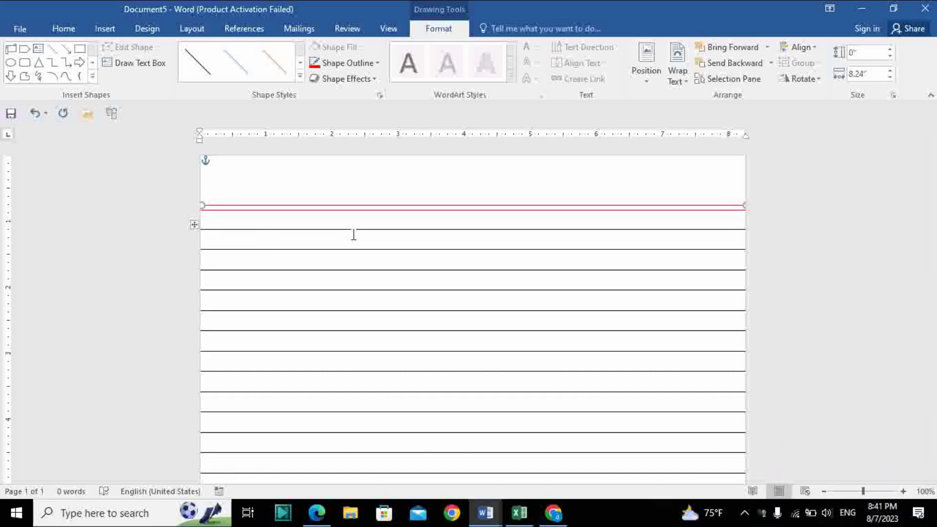
click(347, 63)
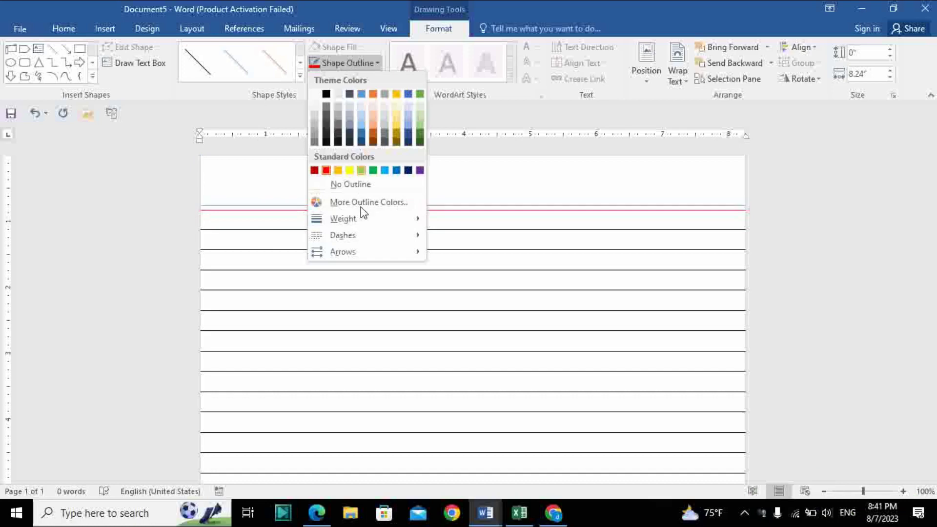
mouse_move(343, 218)
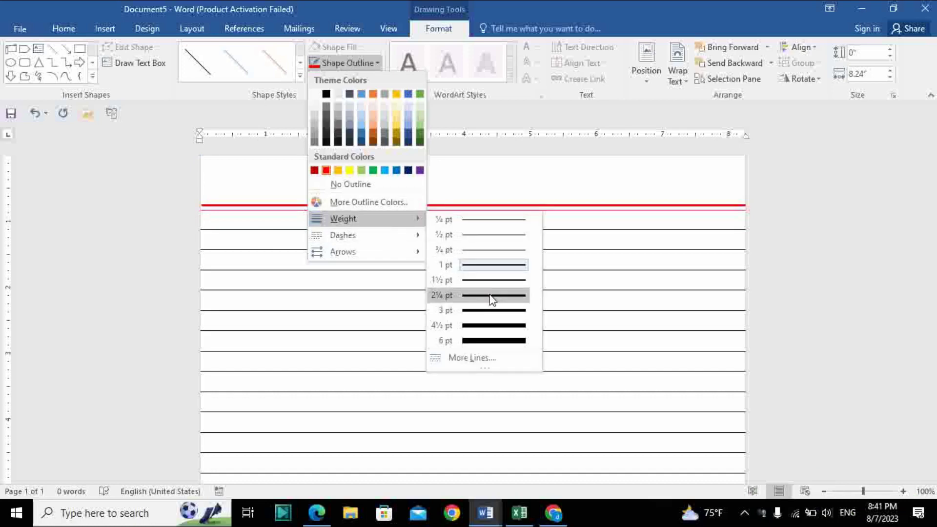
Try 2¼ pt and ¾ pt weights, settling the red line at 1 pt.
click(491, 295)
key(Escape)
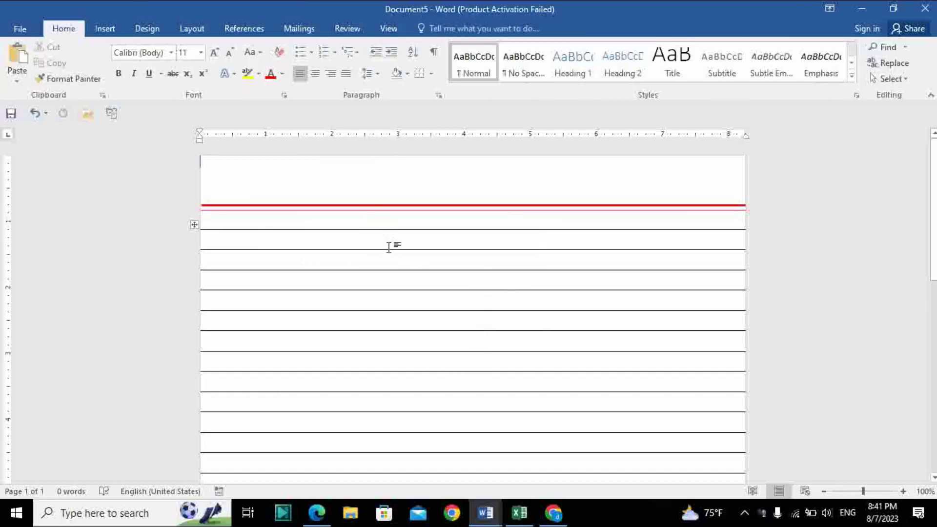
click(376, 207)
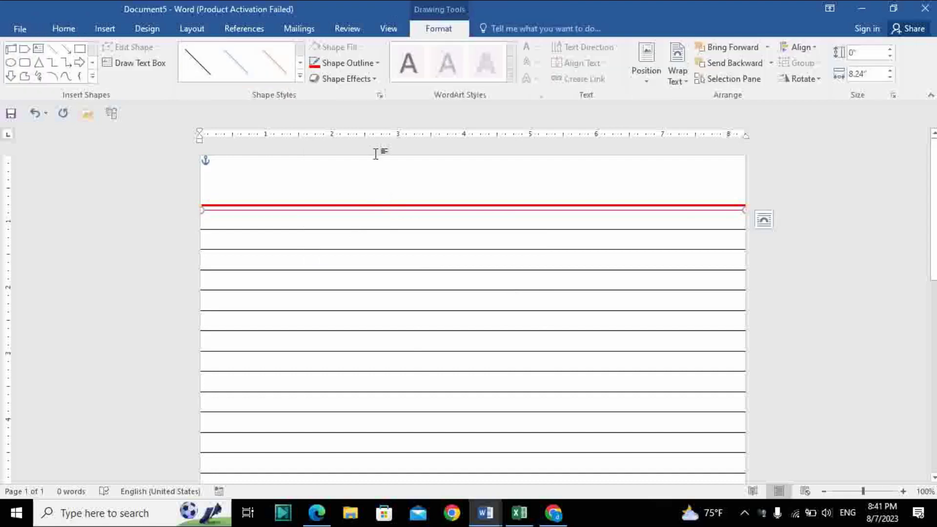
click(364, 63)
mouse_move(364, 218)
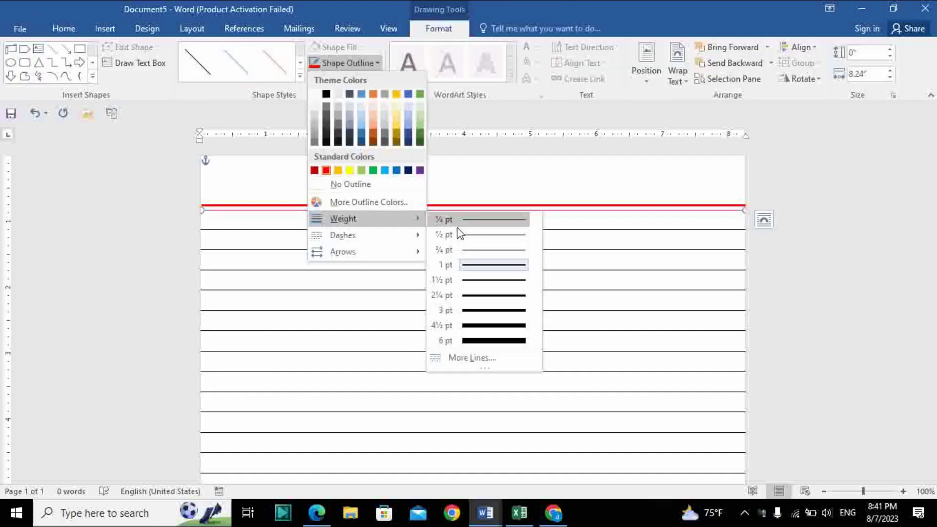
click(493, 250)
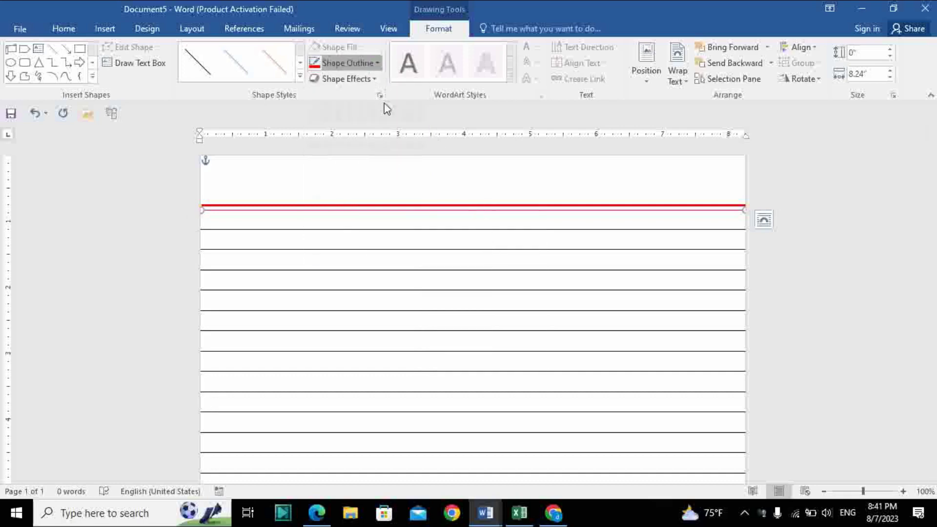
click(377, 63)
mouse_move(343, 218)
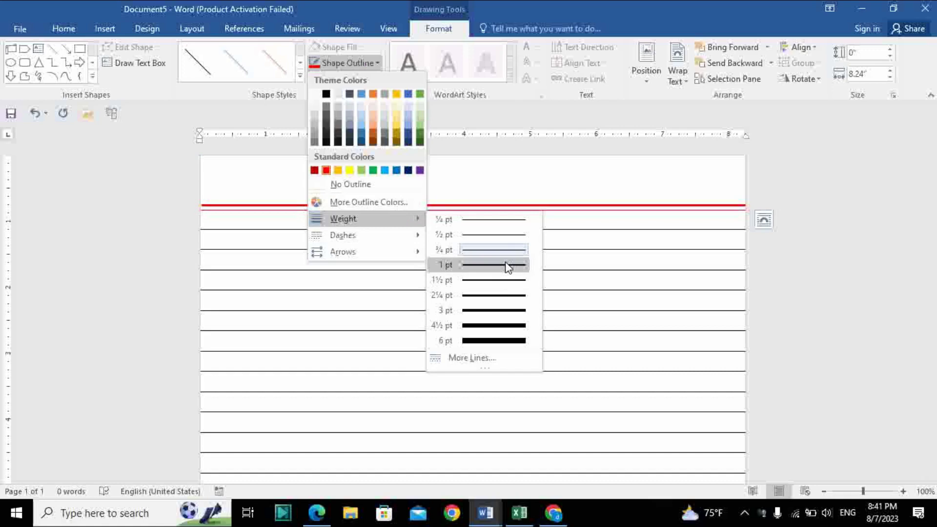
click(507, 266)
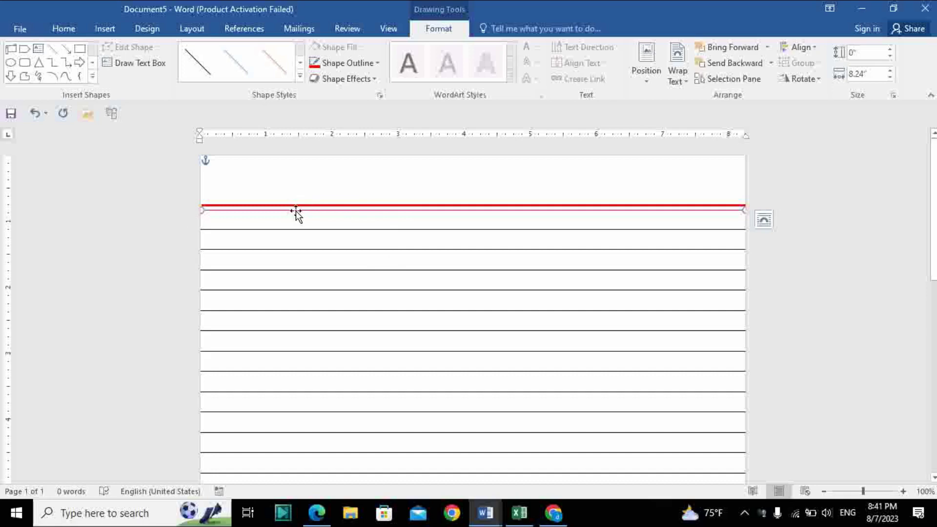
Nudge the red header line slightly down to sit as a double rule.
key(Escape)
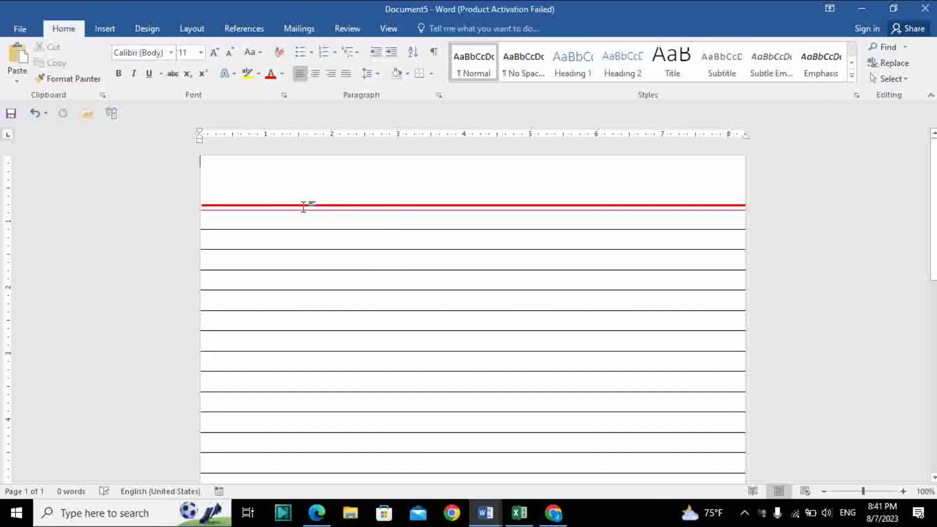
click(302, 205)
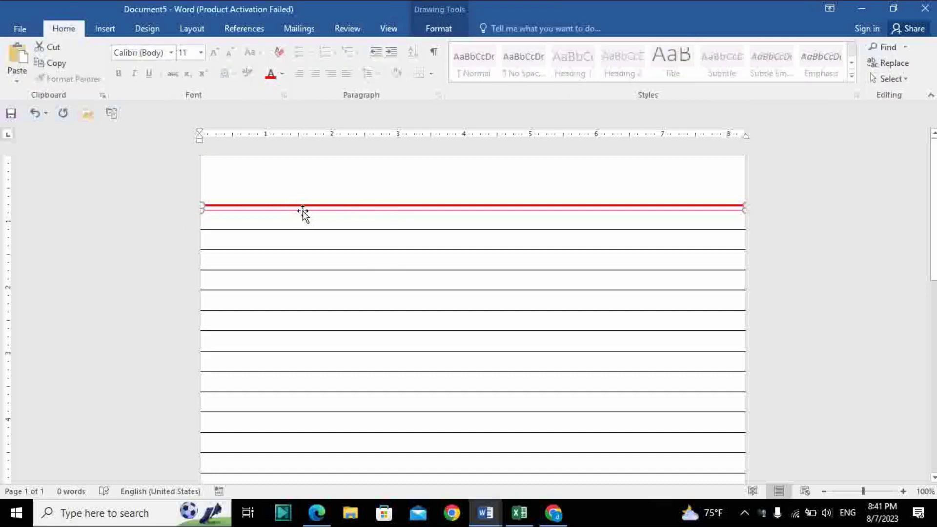
key(Down)
key(Down)
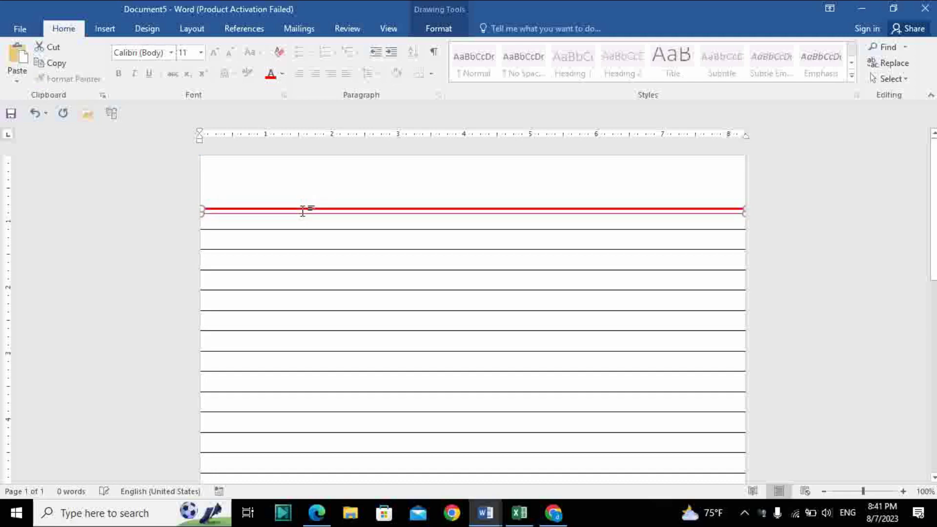
click(363, 196)
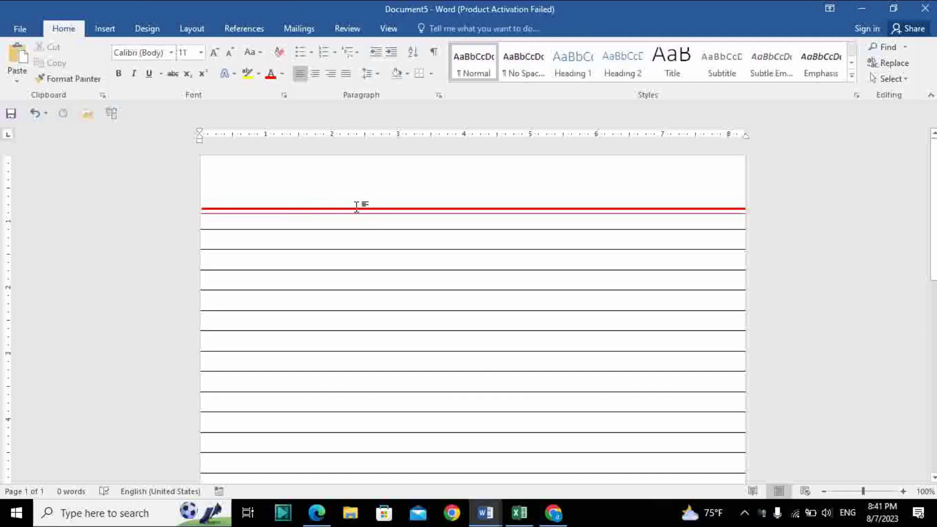
click(232, 208)
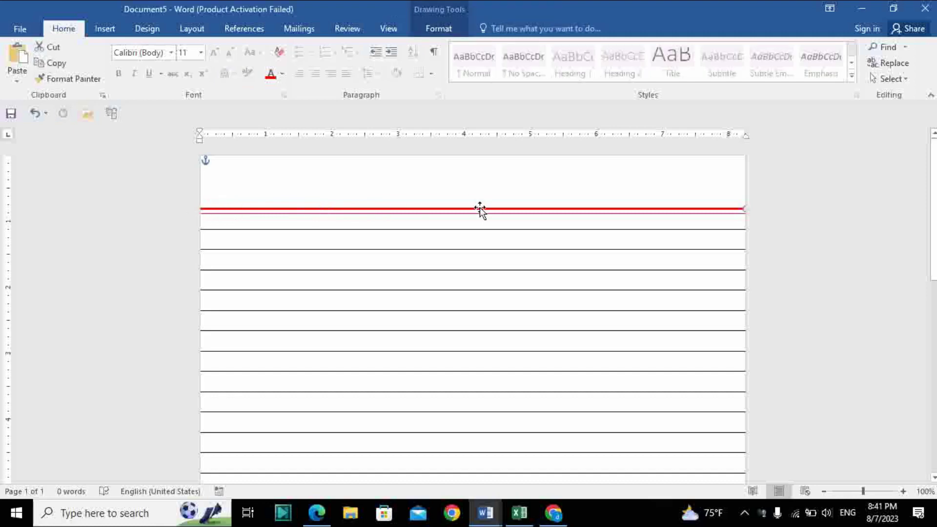
Draw a horizontal scroll shape at the top right, its bottom resting on the red line.
click(104, 28)
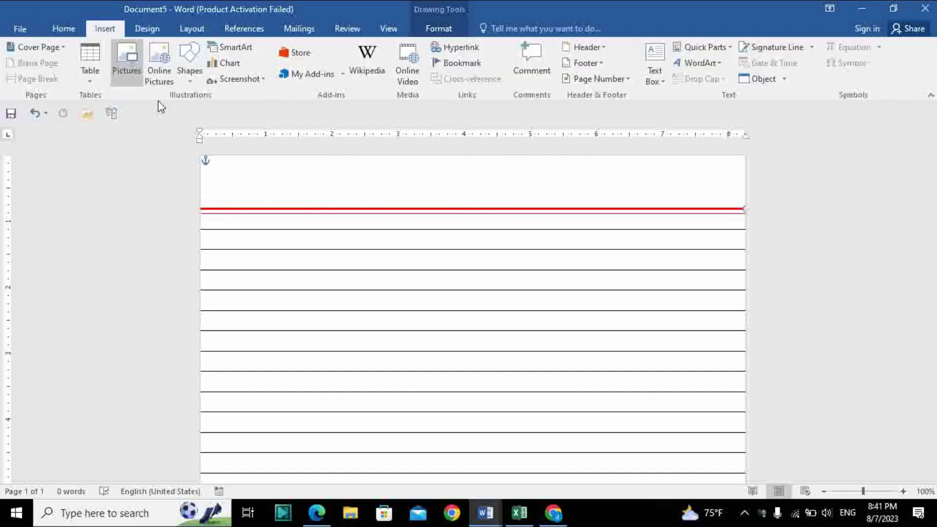
click(192, 78)
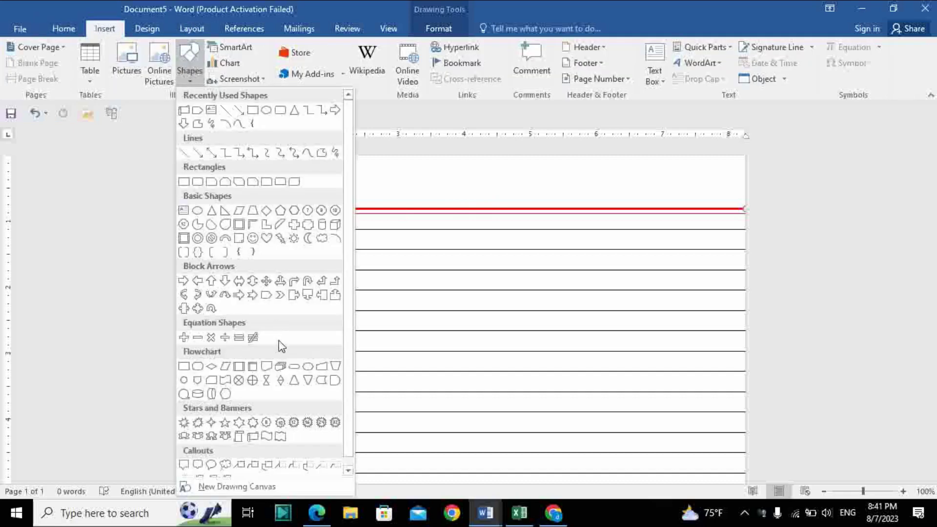
click(253, 436)
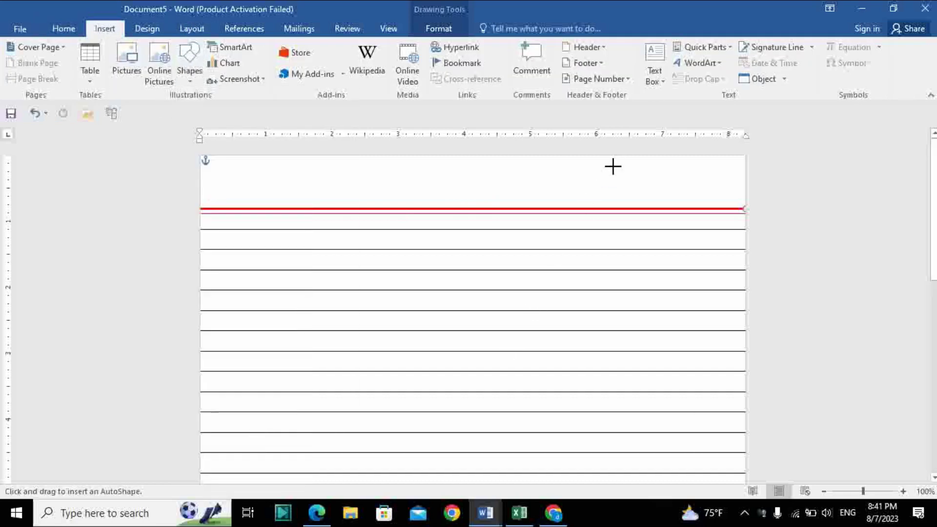
mouse_move(613, 166)
mouse_down()
mouse_move(721, 209)
mouse_move(703, 205)
mouse_up()
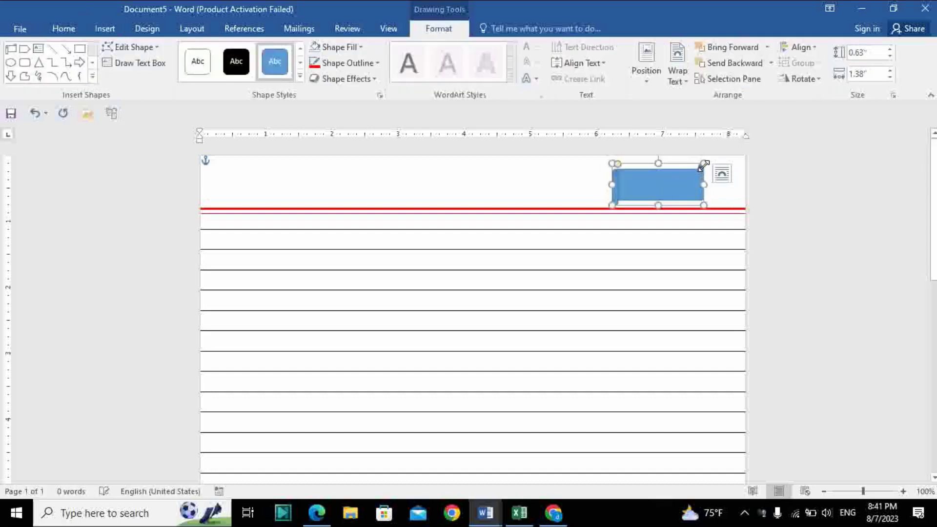
drag(703, 163, 704, 155)
drag(704, 205, 707, 209)
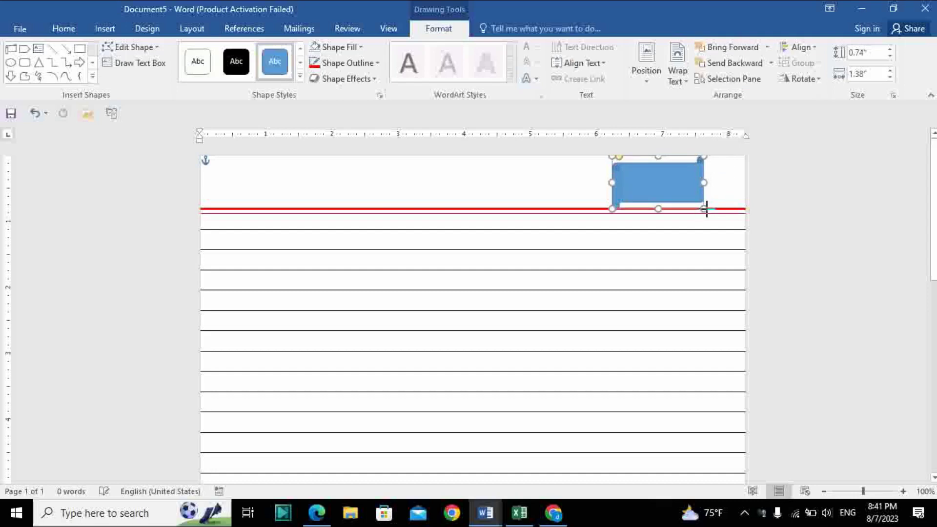
Give the scroll shape no fill and a red outline.
click(338, 47)
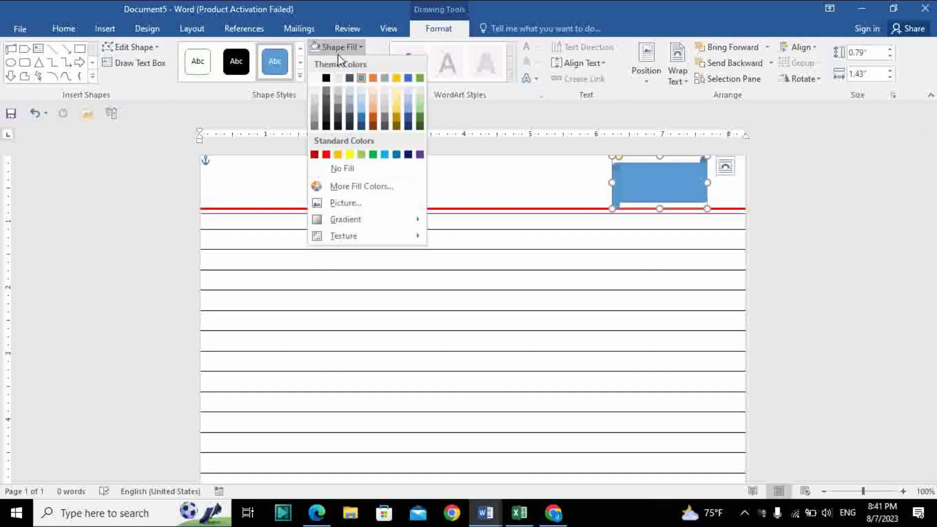
click(344, 167)
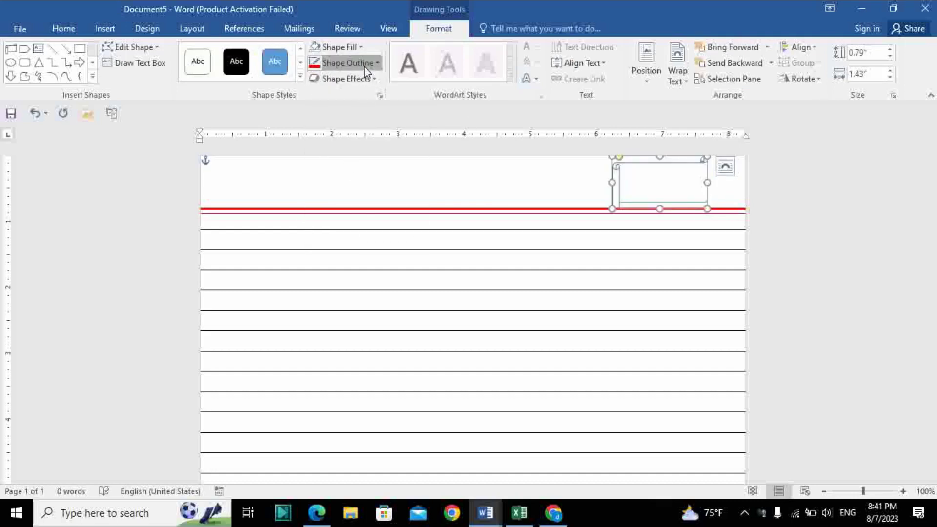
click(363, 63)
click(326, 169)
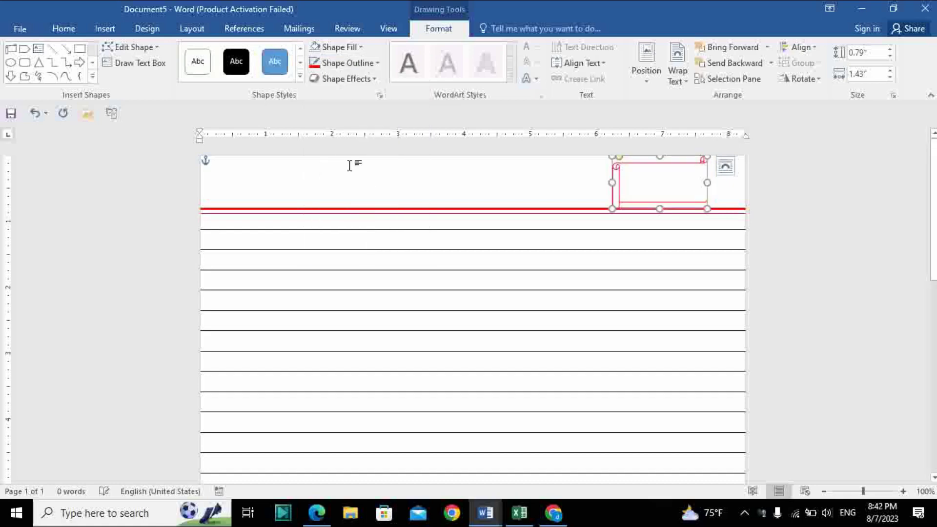
click(602, 242)
click(681, 200)
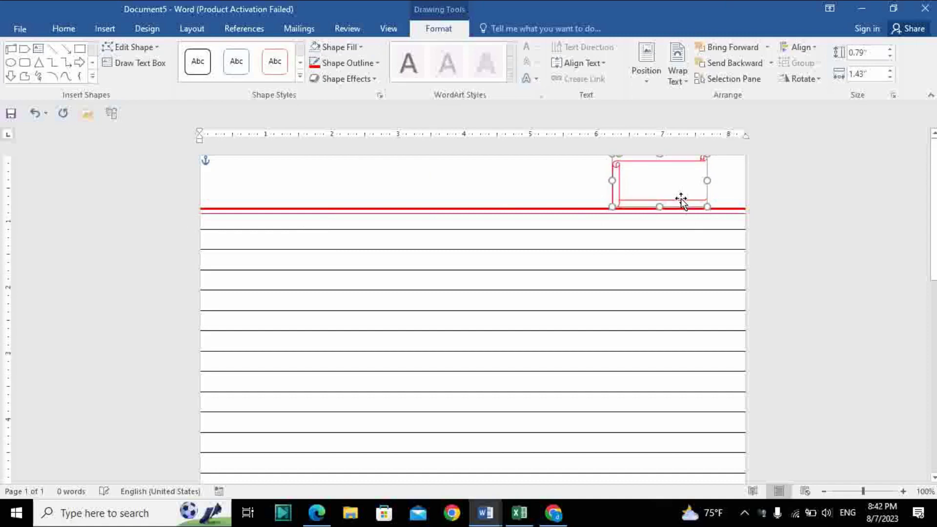
Add left-aligned text inside the scroll shape.
right_click(678, 174)
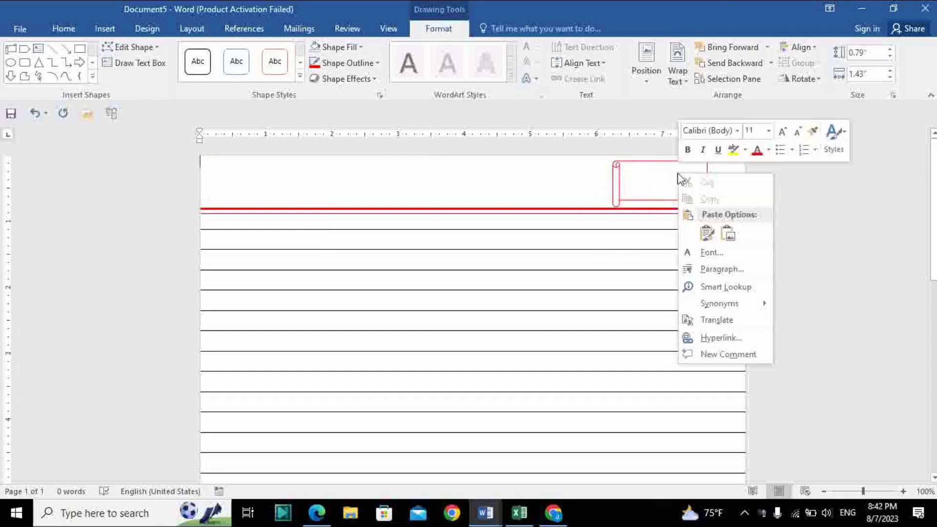
click(665, 197)
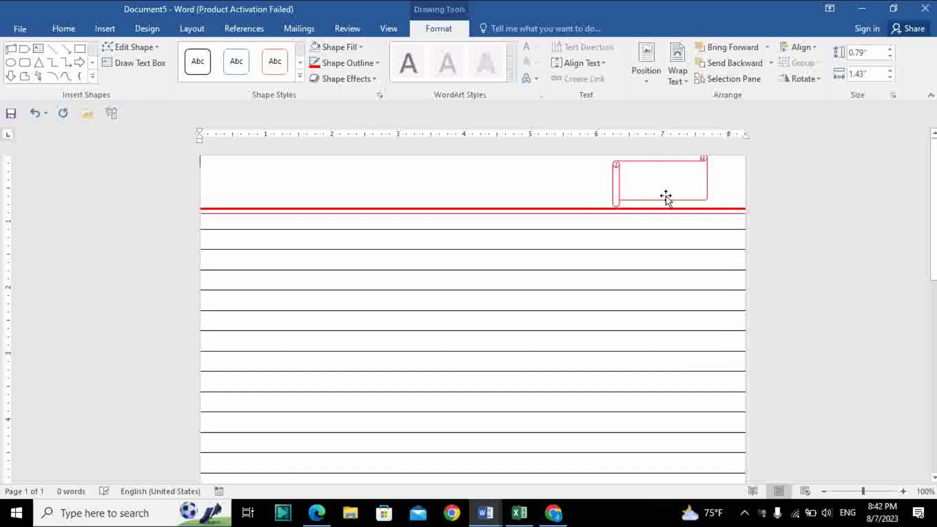
right_click(665, 195)
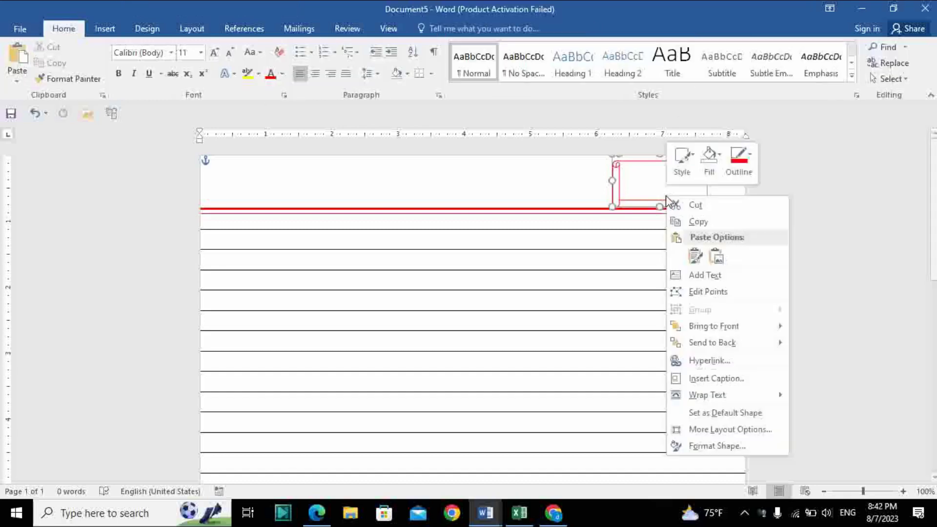
click(706, 276)
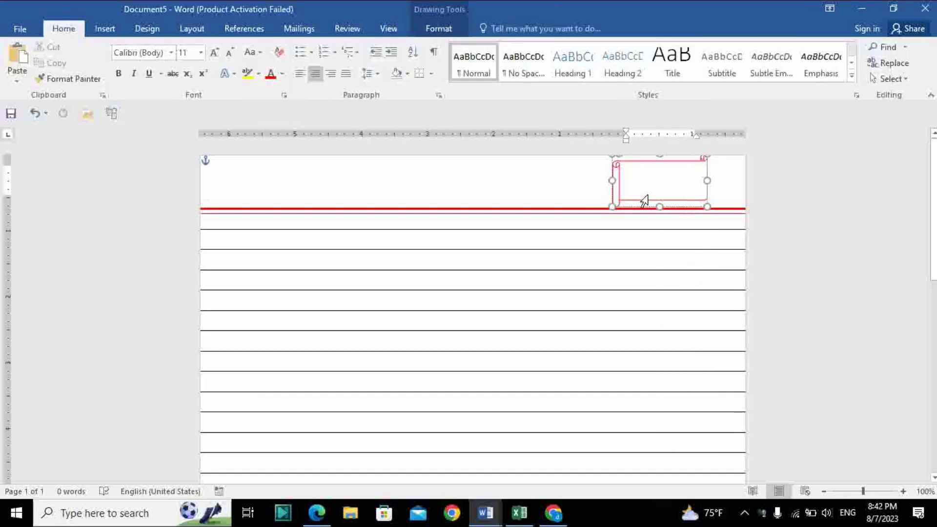
click(300, 73)
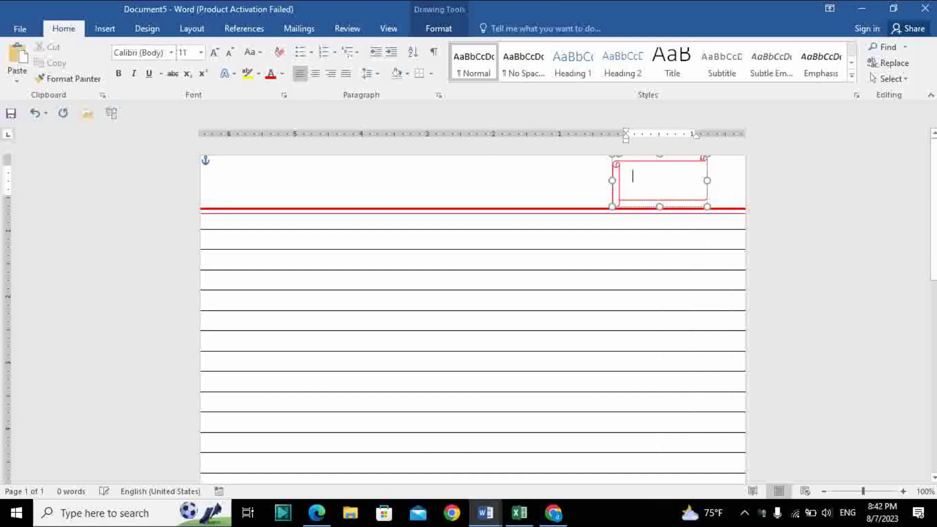
text(A)
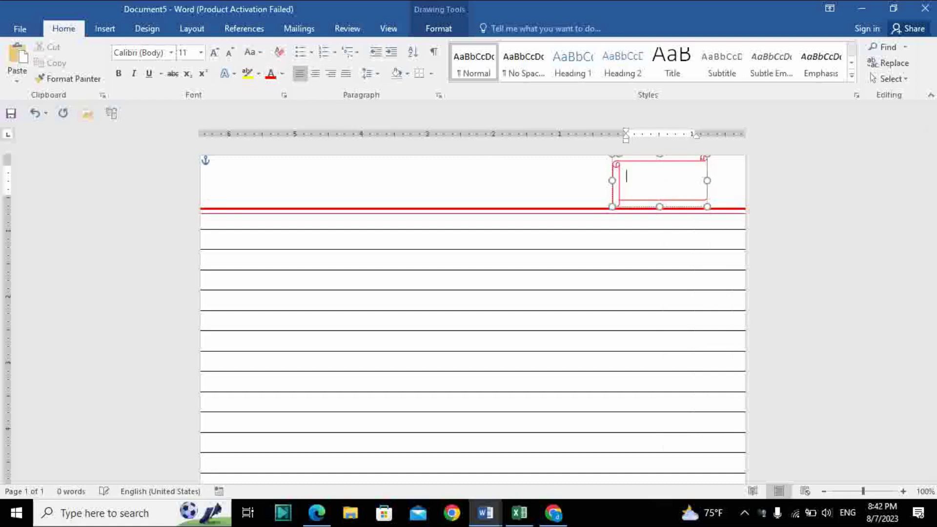
Set the scroll shape's font colour to red, removing a stray white character.
click(283, 74)
click(271, 121)
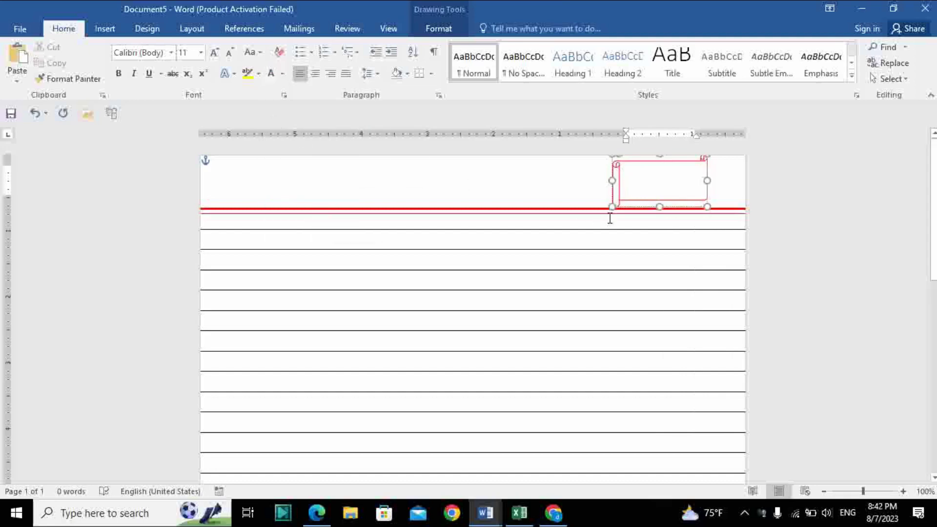
text(1)
key(BackSpace)
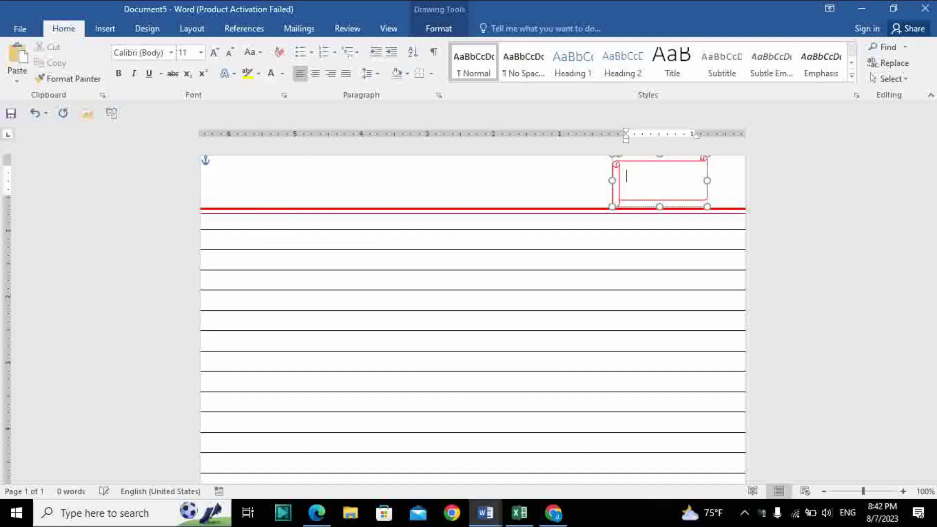
click(282, 74)
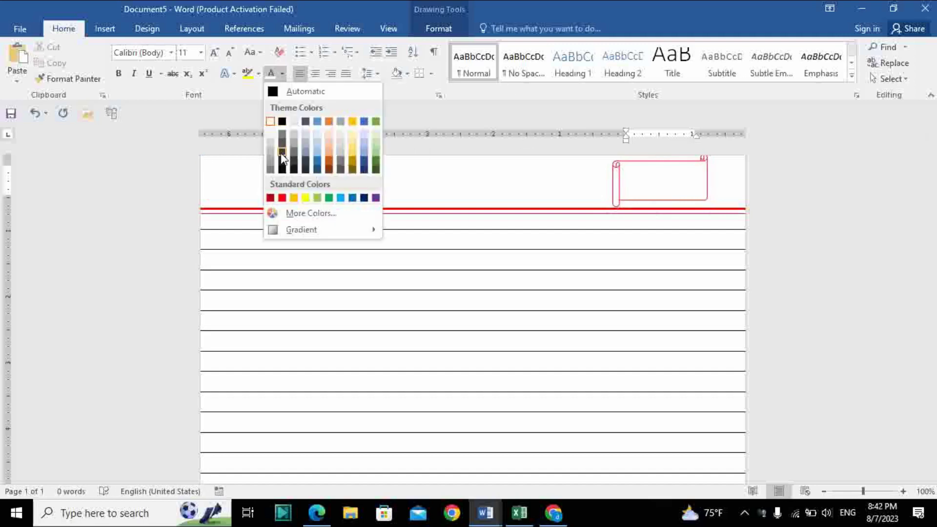
click(283, 198)
Type 'Date:- ........' and 'Pages: ................' on two lines in the scroll shape.
text(gg)
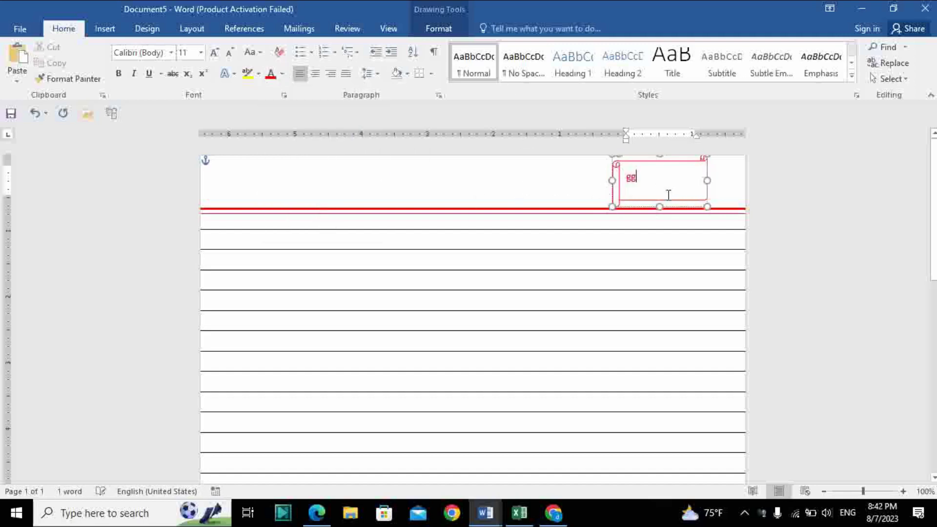
key(BackSpace)
text(Date)
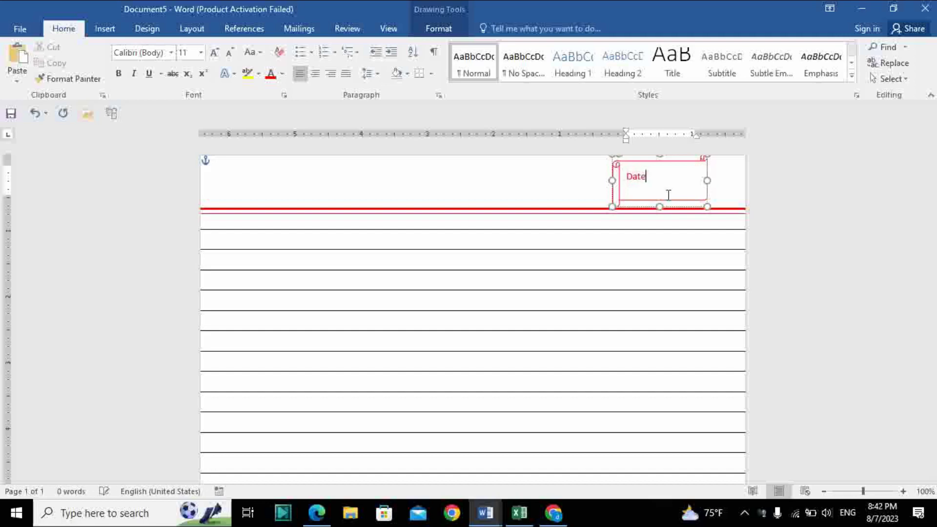
text(:- )
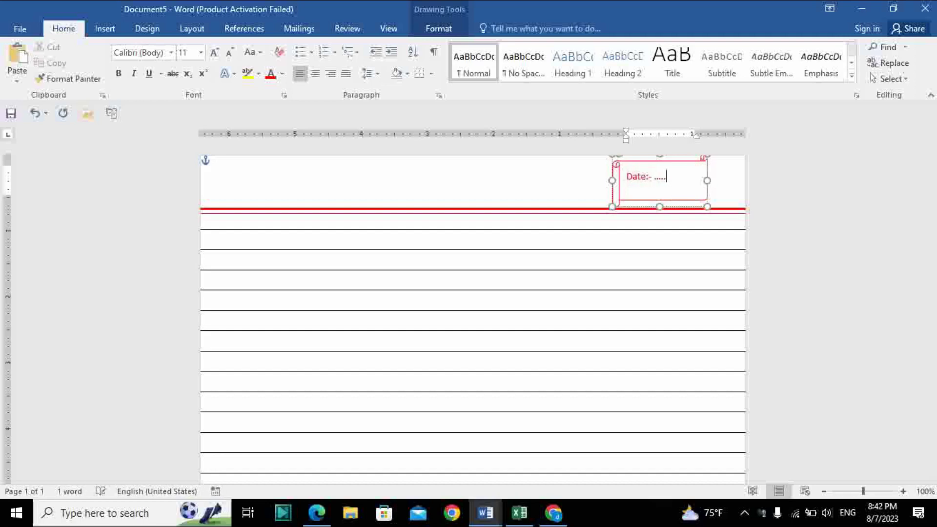
text(...............)
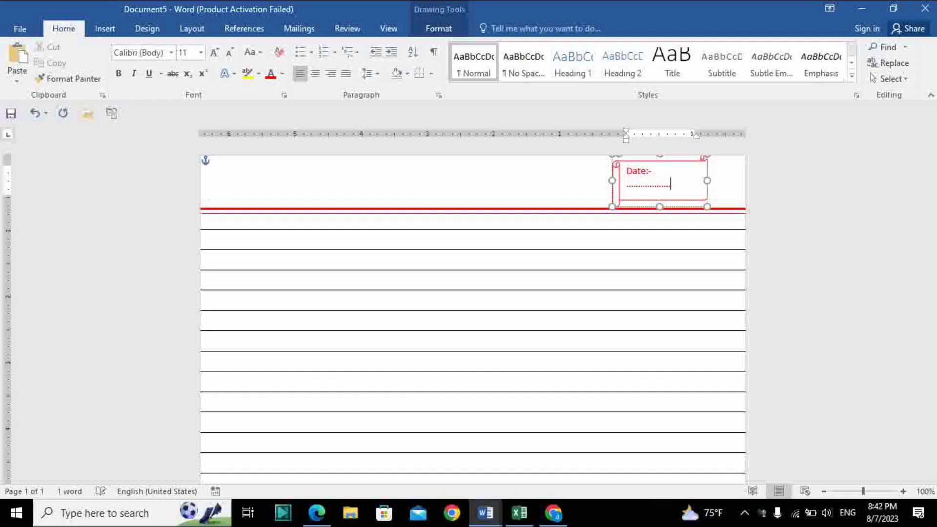
key(BackSpace)
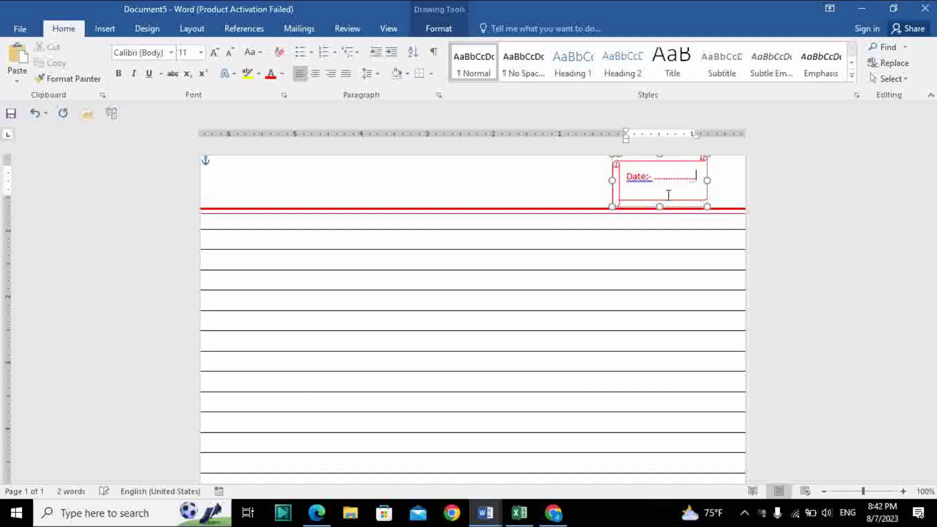
key(Return)
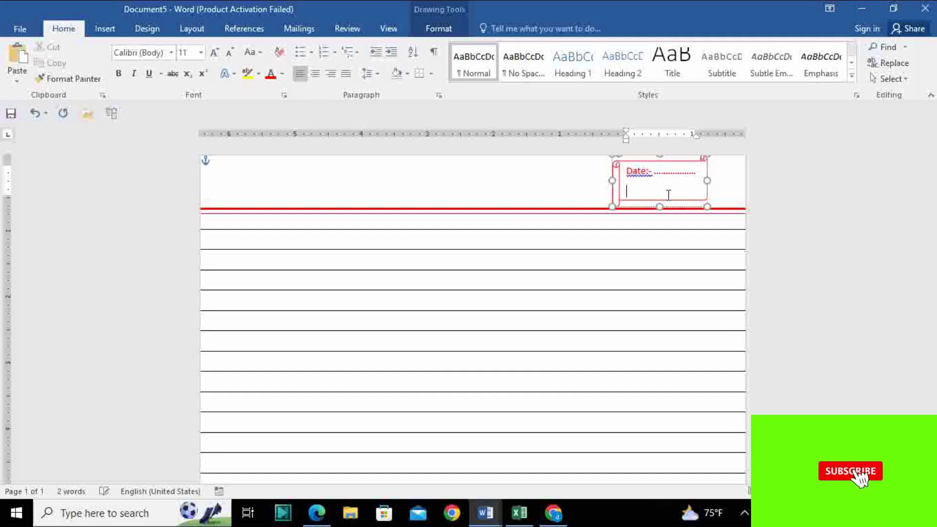
text(Pages)
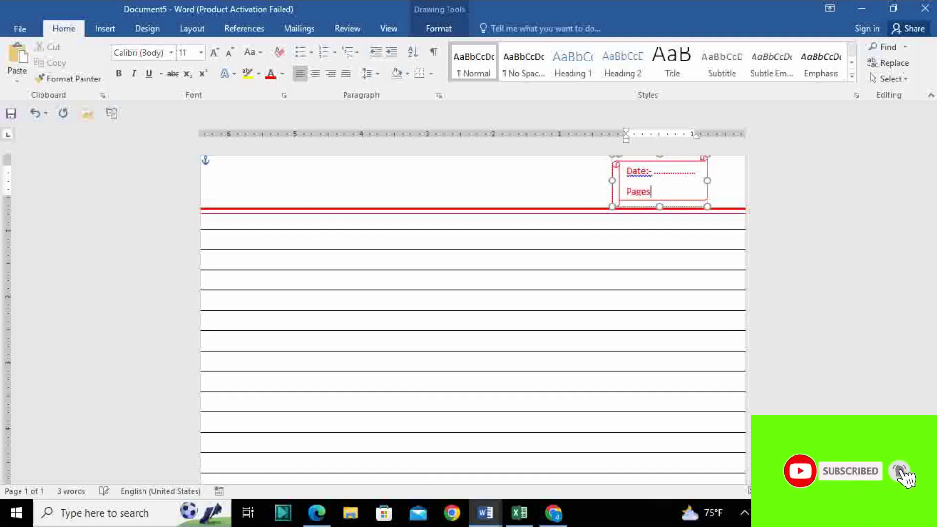
text(:)
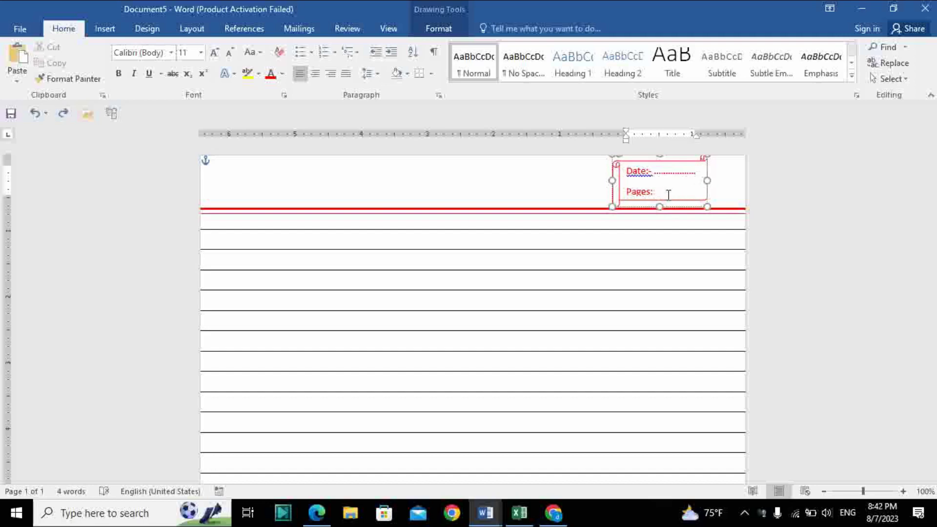
text( ................)
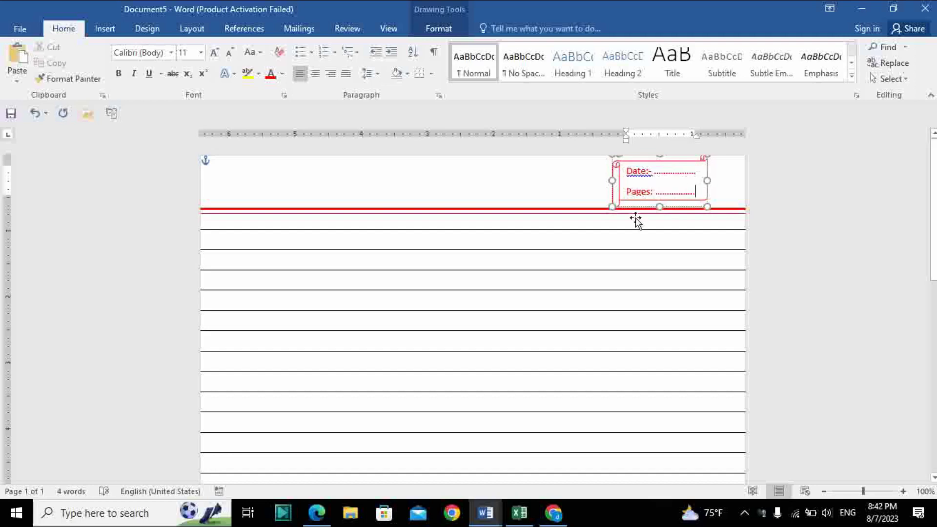
click(627, 248)
Give the scroll shape's Date:- and Pages: text 1.0 line spacing with no space after paragraphs.
click(633, 171)
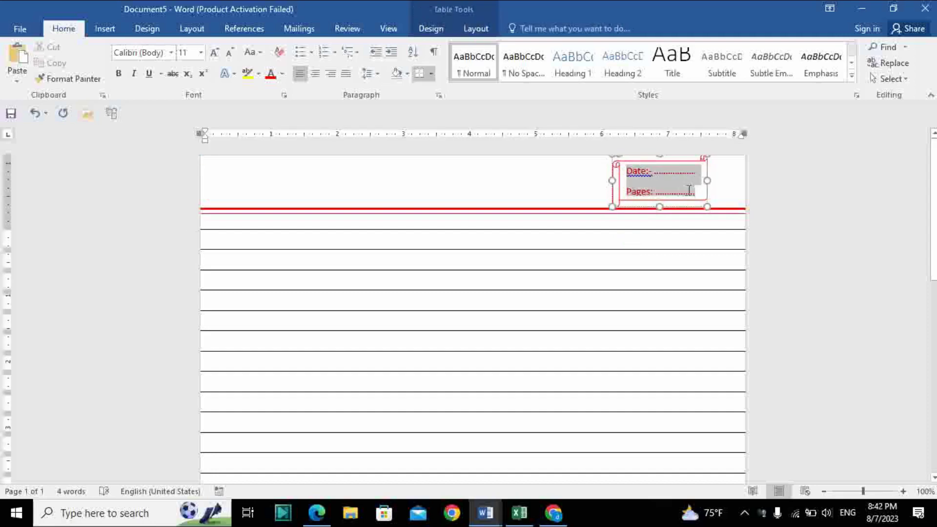
key(ctrl+a)
click(370, 73)
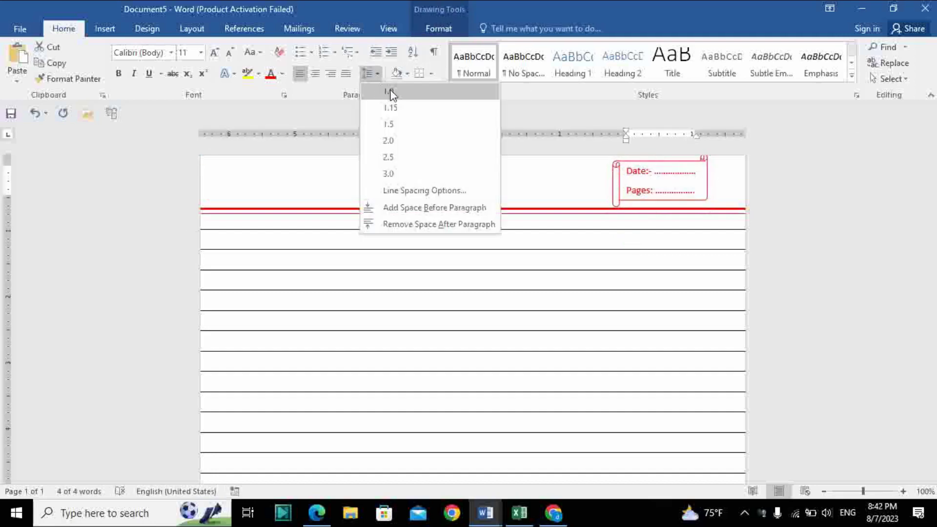
click(388, 91)
click(371, 73)
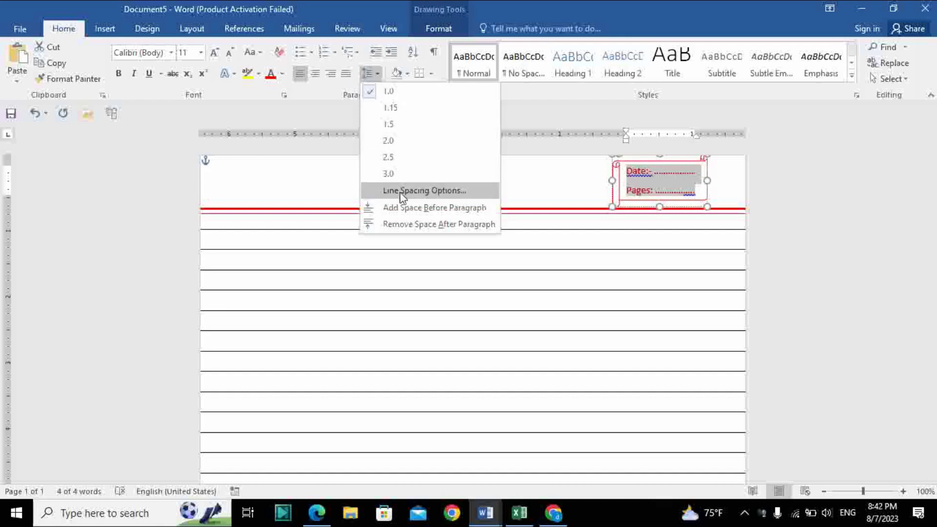
click(412, 224)
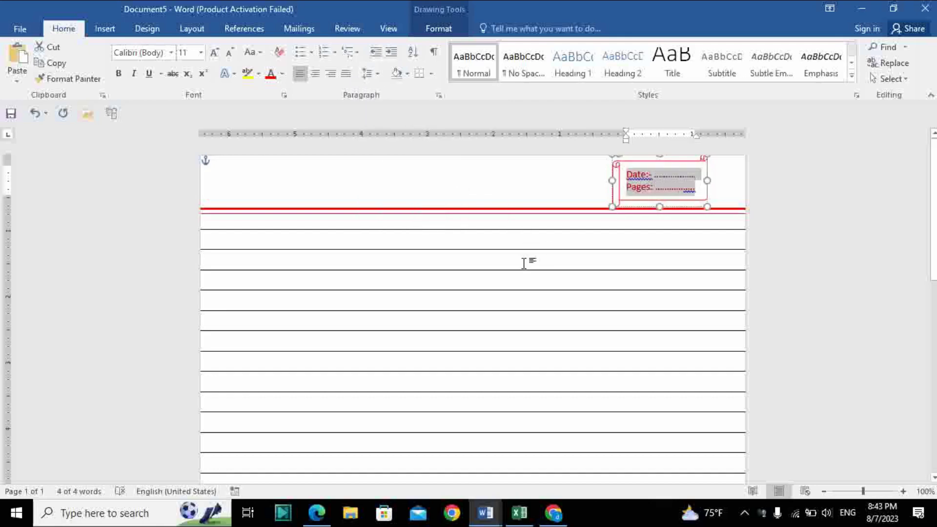
click(445, 261)
Draw a straight vertical line down the page near its left edge.
click(105, 30)
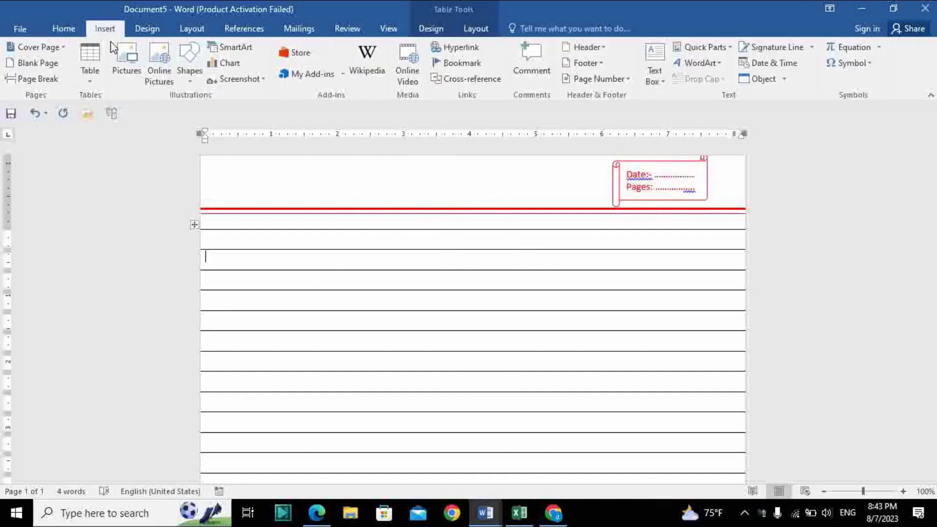
click(189, 83)
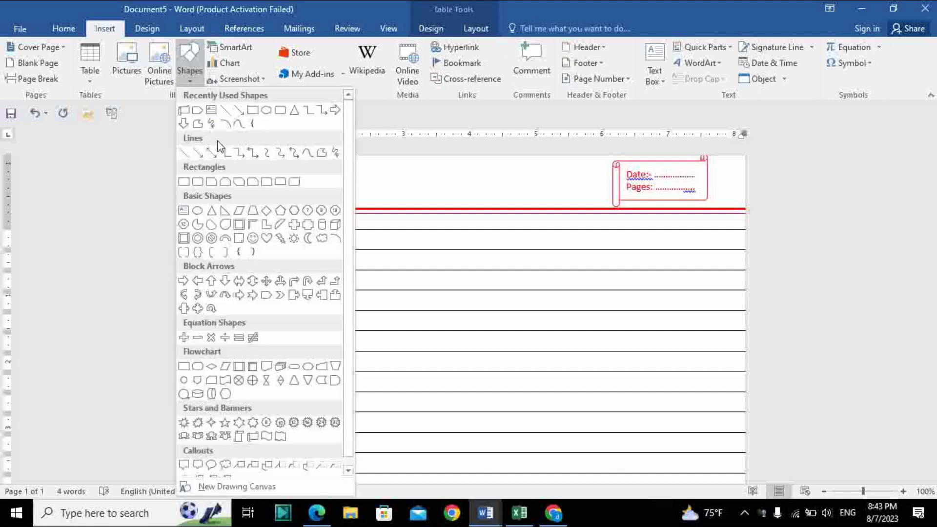
click(230, 113)
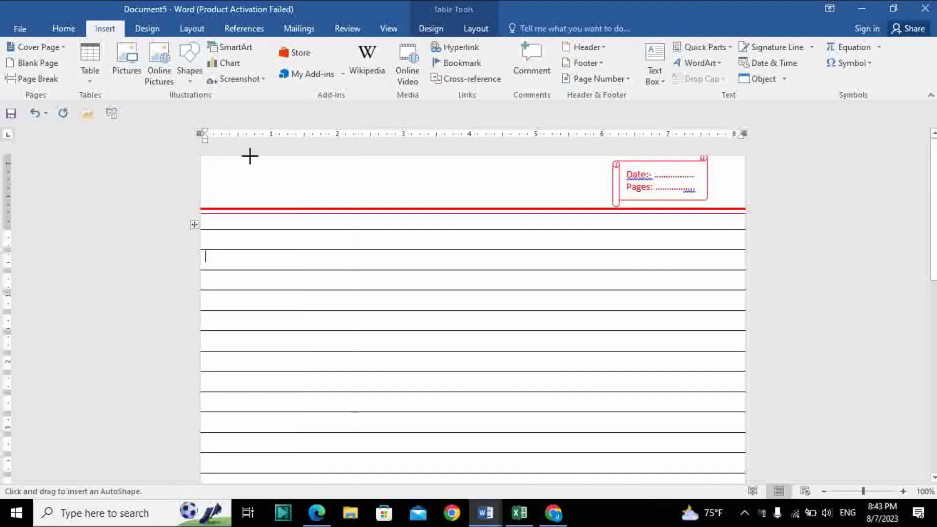
drag(249, 155, 249, 451)
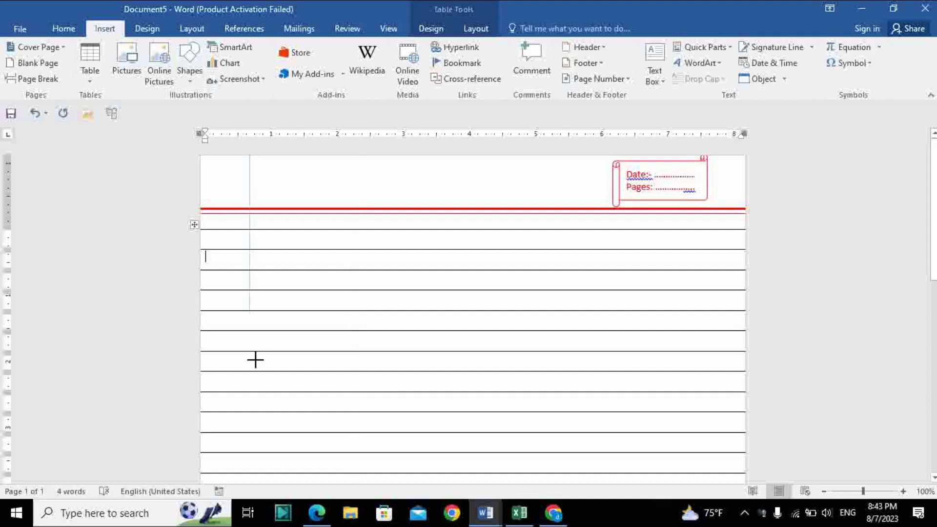
Extend the vertical line to the page bottom and nudge it slightly right.
scroll(327, 301, down, 3)
scroll(327, 301, down, 5)
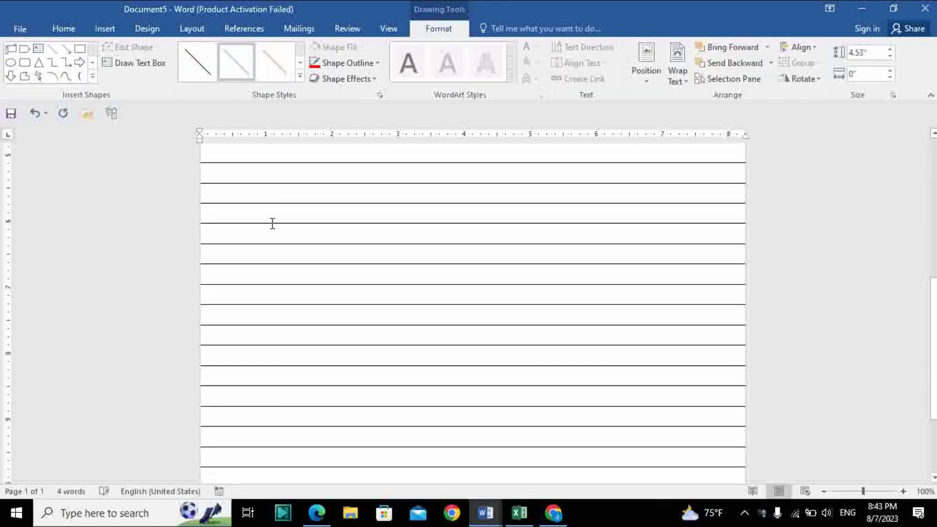
scroll(272, 215, up, 2)
drag(248, 293, 247, 460)
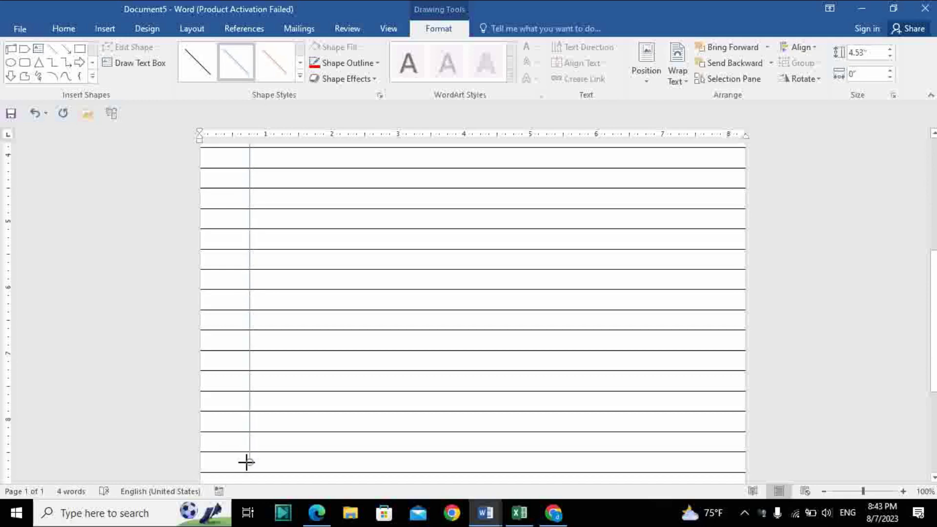
scroll(290, 367, down, 5)
drag(250, 274, 248, 481)
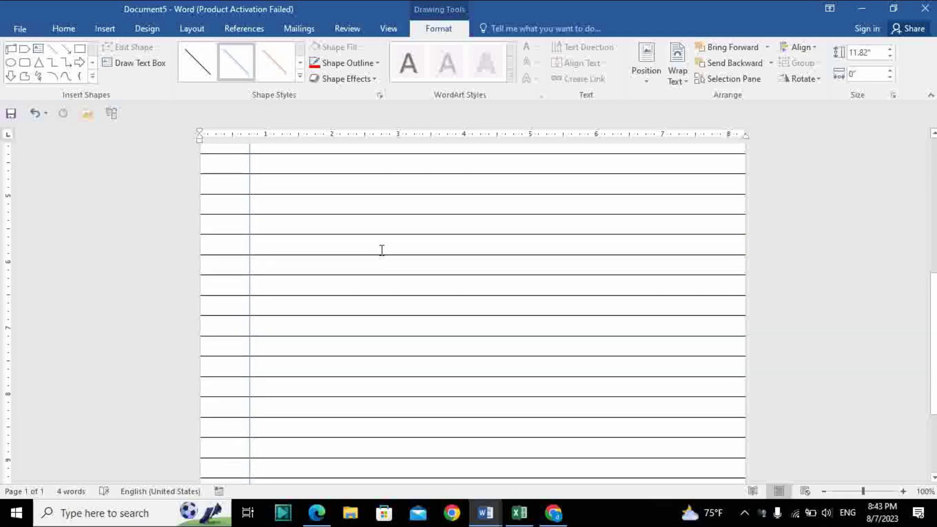
scroll(272, 237, up, 10)
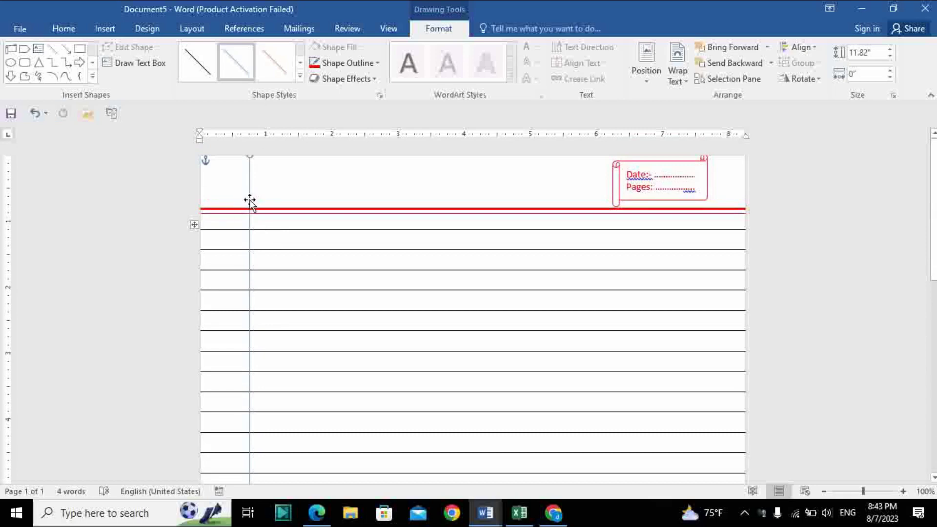
drag(250, 200, 254, 200)
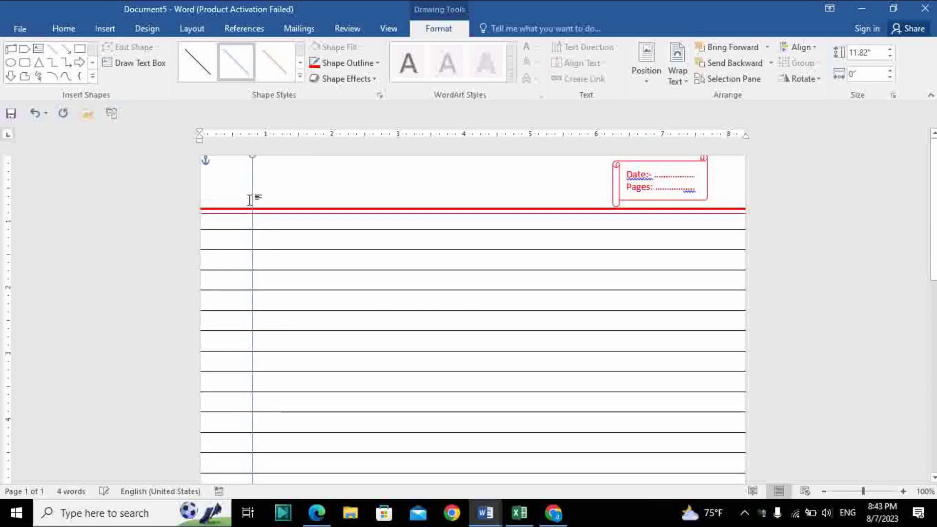
Make the vertical line red with a 1½ pt weight and copy it.
click(359, 60)
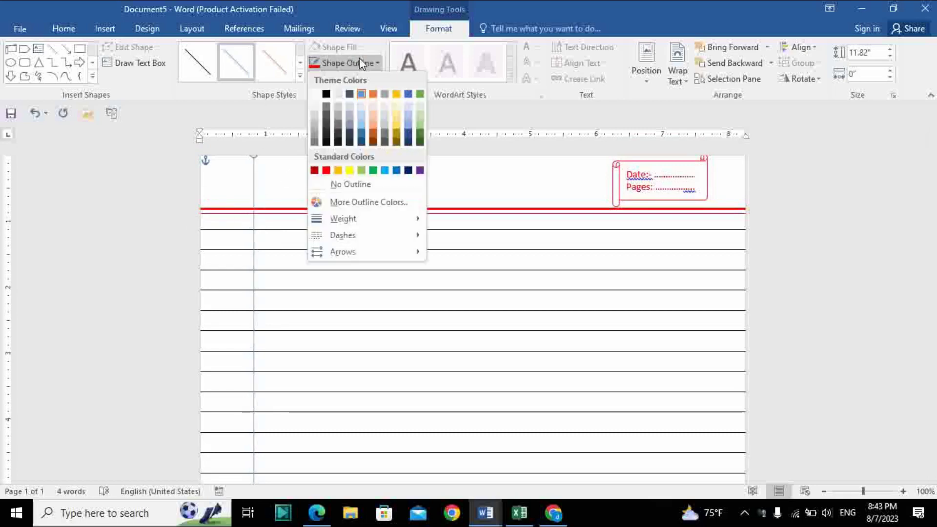
click(326, 171)
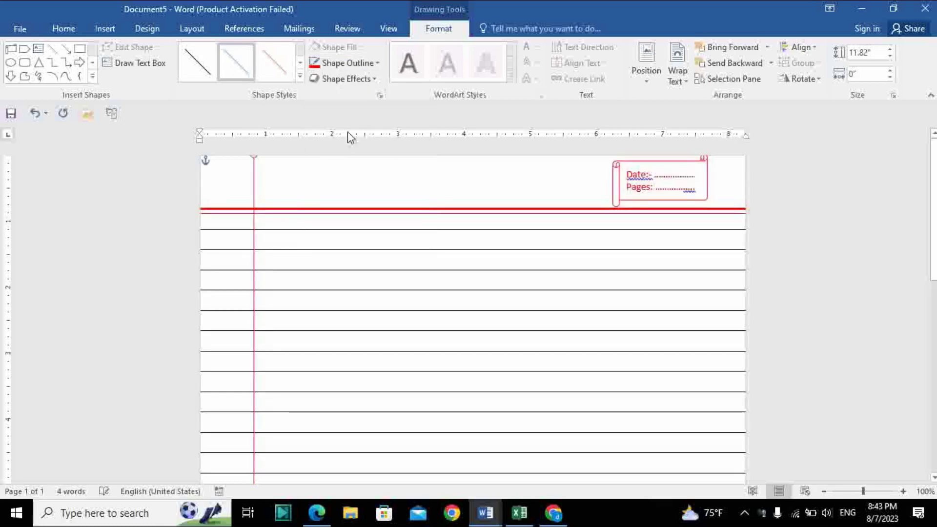
click(364, 65)
mouse_move(344, 218)
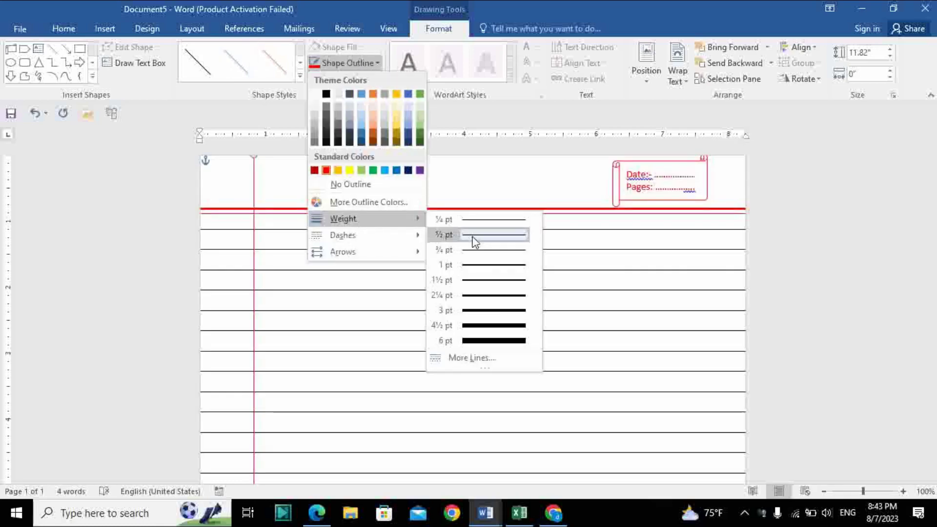
click(486, 283)
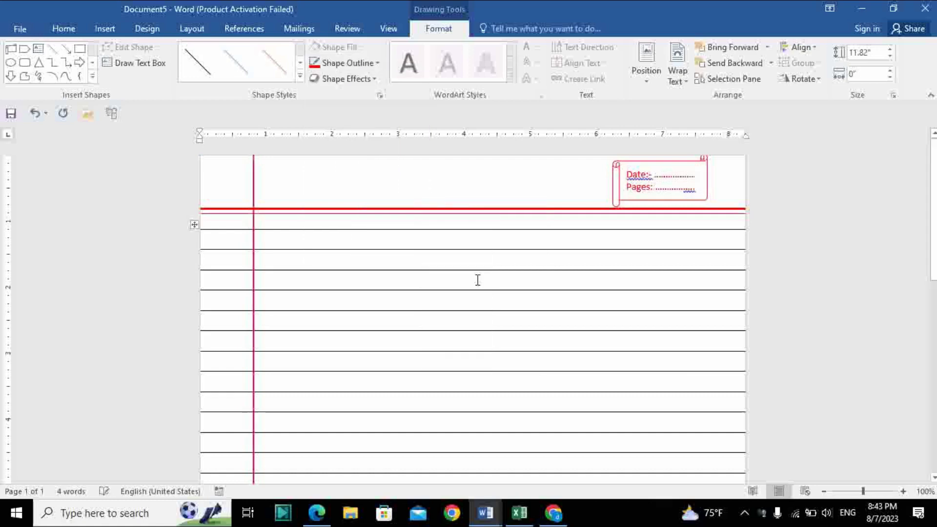
right_click(254, 201)
click(283, 217)
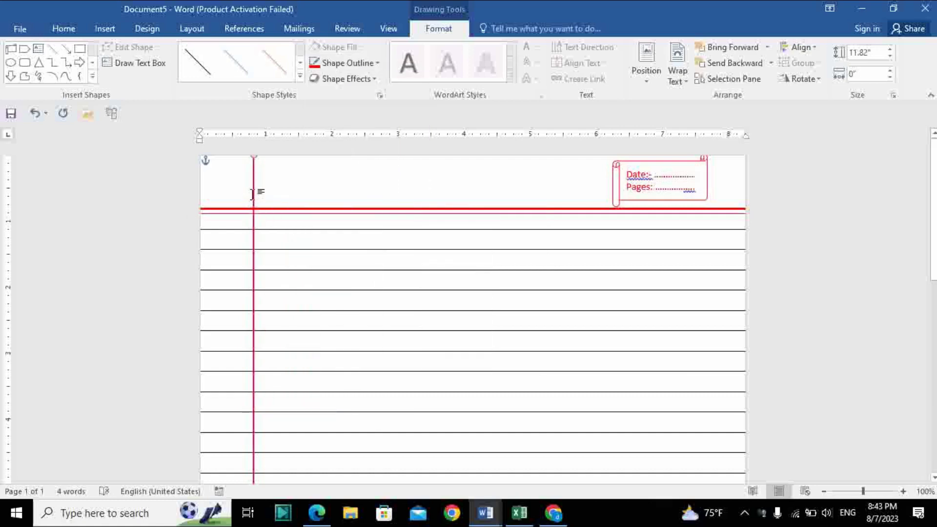
Paste a duplicate red line, drag its top end up, and nudge it left beside the first.
mouse_move(254, 241)
right_click(254, 244)
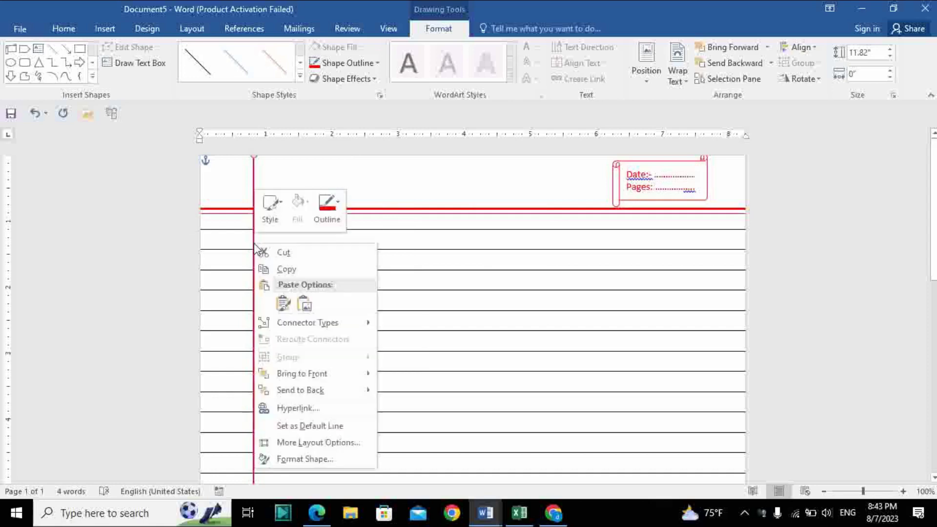
click(282, 299)
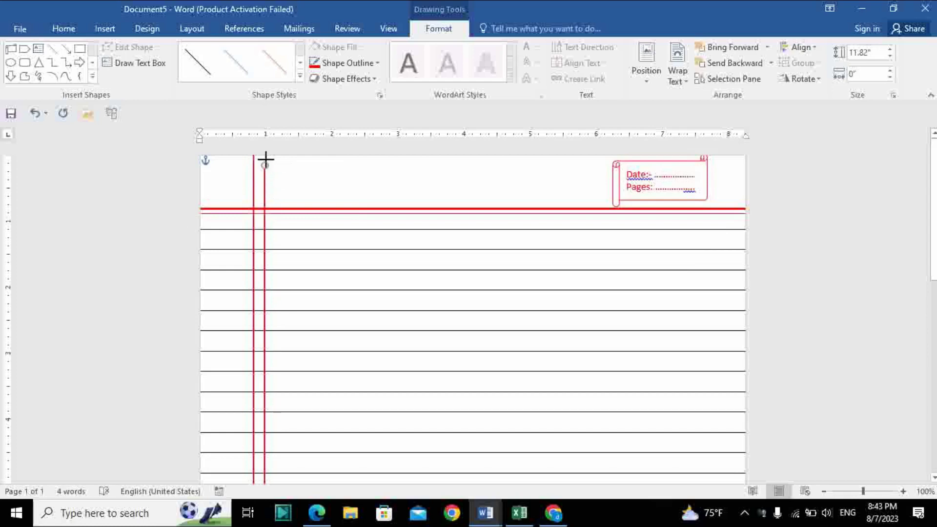
drag(264, 167, 265, 147)
scroll(283, 266, down, 10)
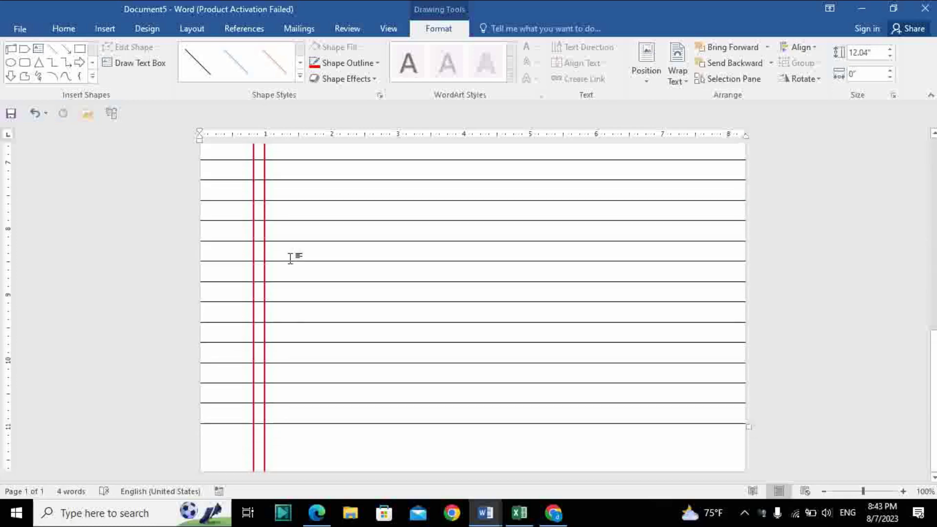
scroll(268, 234, up, 8)
scroll(268, 233, up, 3)
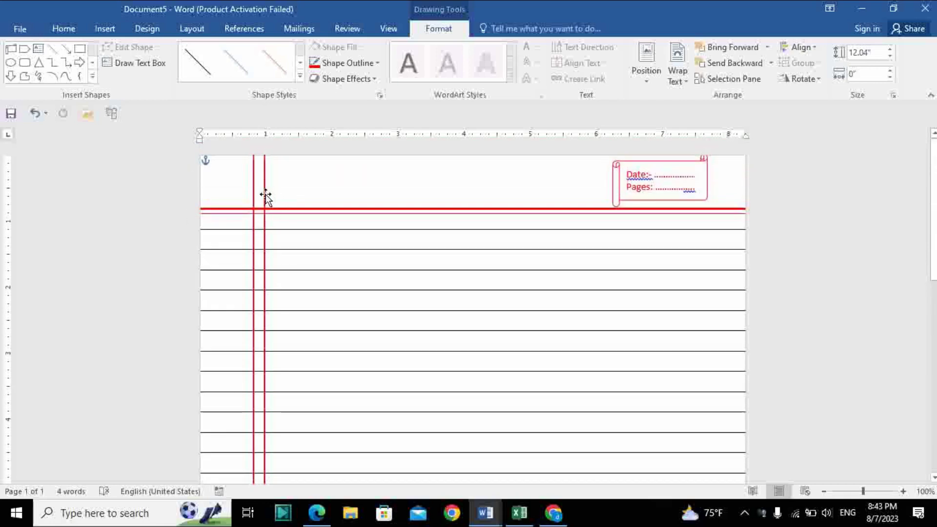
key(ctrl+Left)
key(ctrl+Left)
key(ctrl+Left)
key(ctrl+Left)
key(ctrl+Left)
key(ctrl+Left)
key(ctrl+Left)
key(ctrl+Left)
key(ctrl+Left)
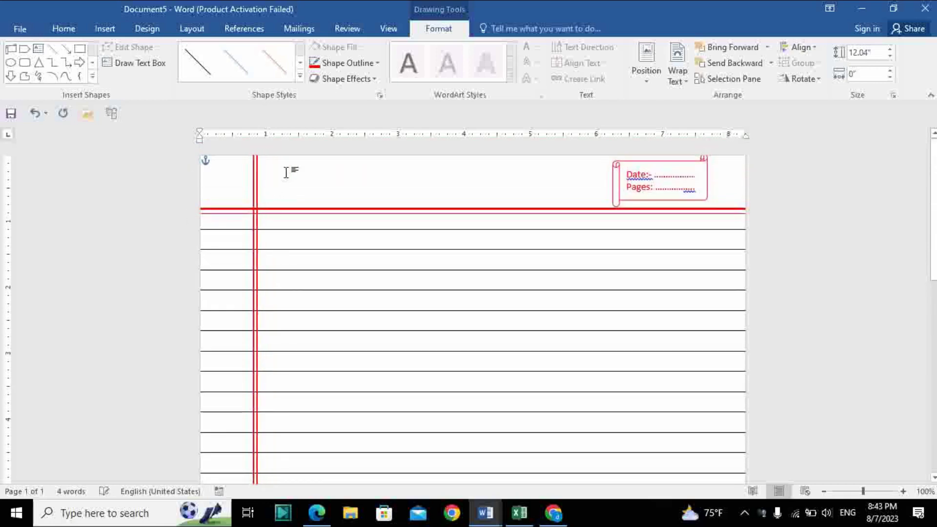
click(359, 63)
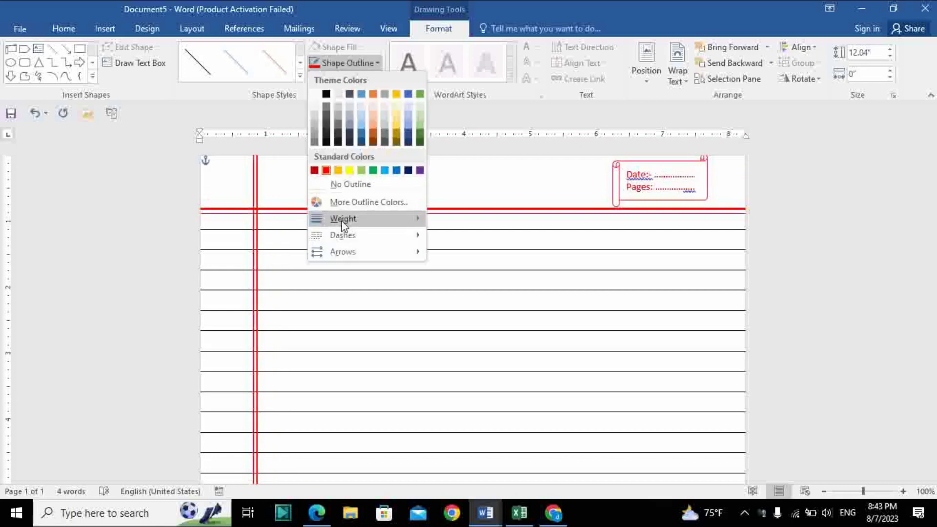
mouse_move(343, 218)
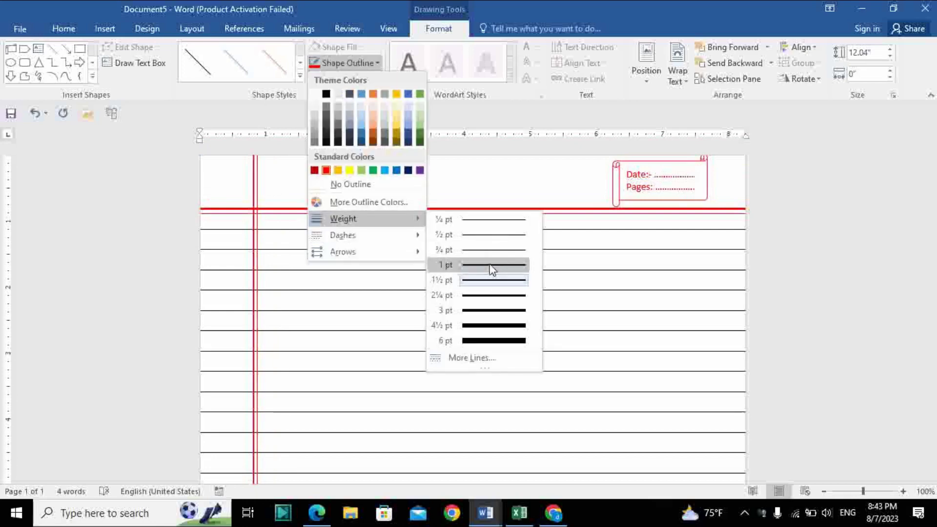
Set the second margin line to 1 pt and check the double margin down the page.
click(492, 265)
click(318, 266)
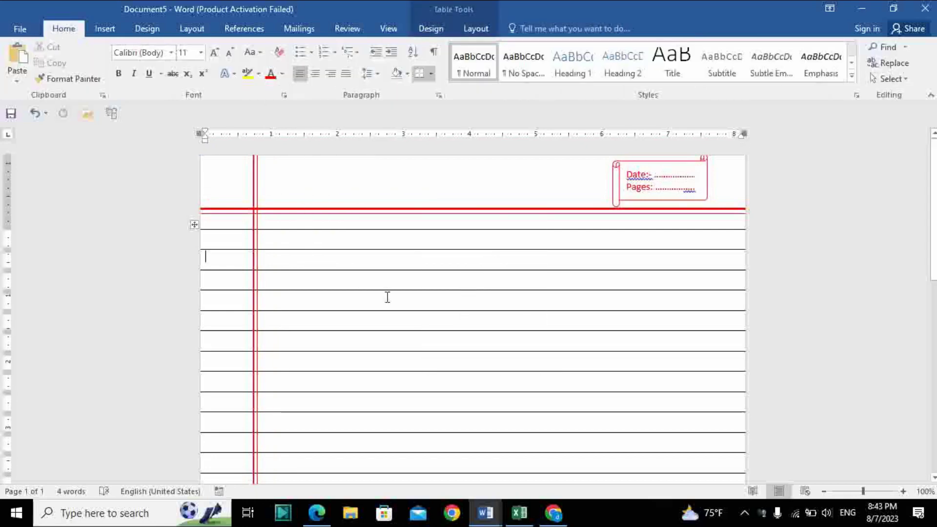
scroll(398, 287, down, 2)
scroll(415, 282, up, 3)
scroll(425, 277, down, 3)
scroll(425, 277, down, 3)
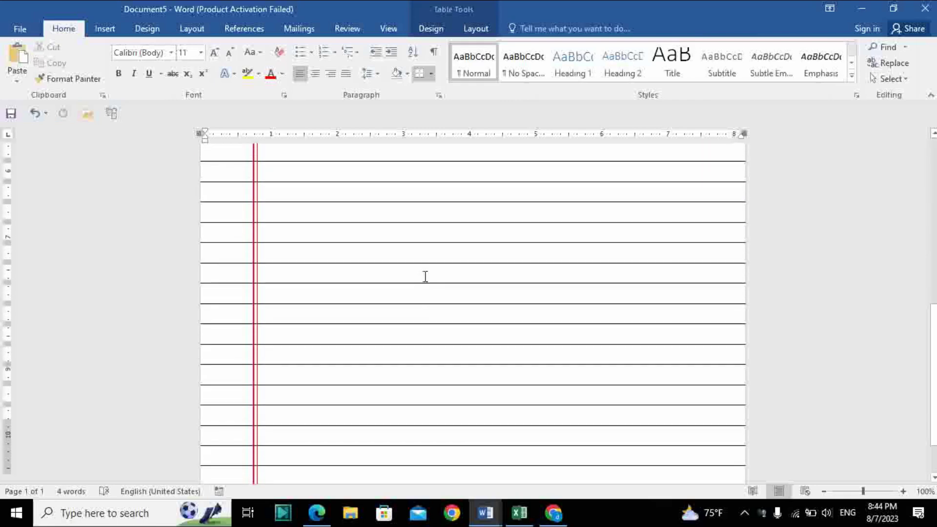
scroll(423, 277, down, 2)
scroll(423, 277, up, 3)
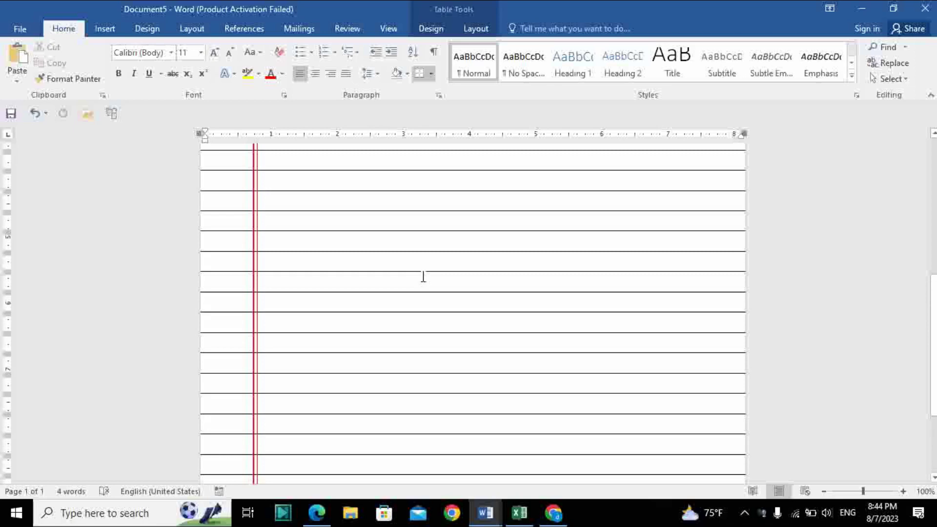
scroll(423, 277, up, 1)
scroll(423, 276, up, 2)
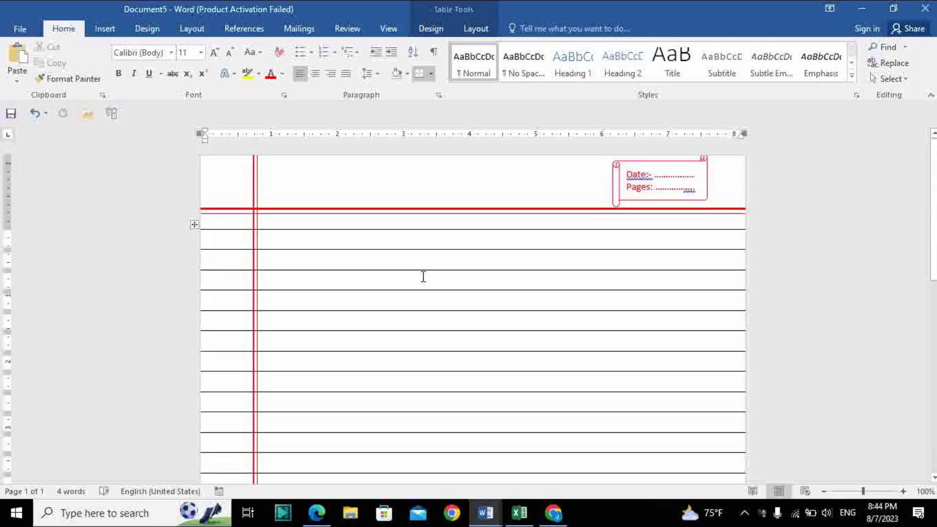